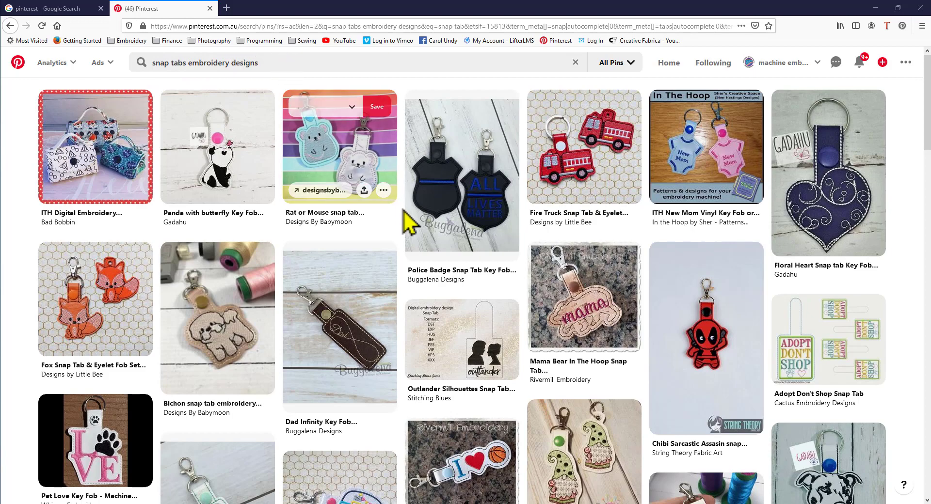
- Browse the Pinterest results for snap tabs embroidery designs to examine their tab shapes, borders and decoration
scroll(410, 214, "down", 4)
scroll(402, 211, "down", 8)
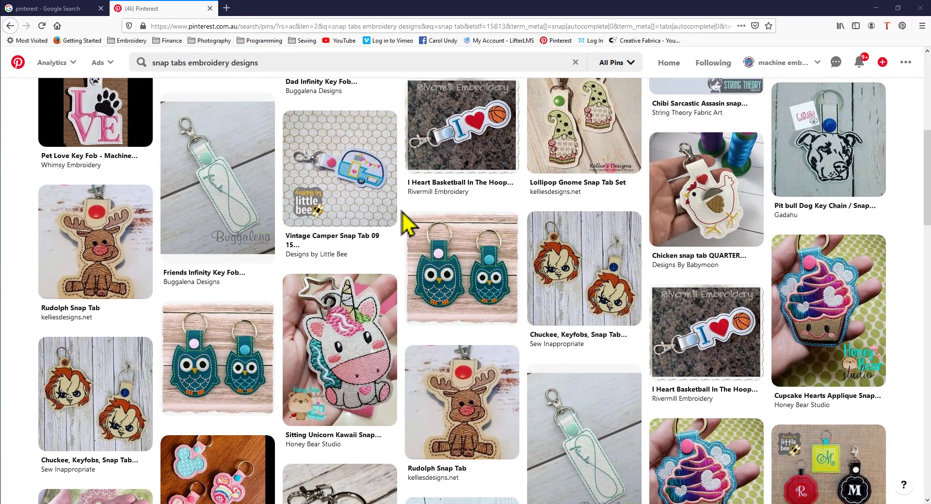
scroll(402, 223, "down", 7)
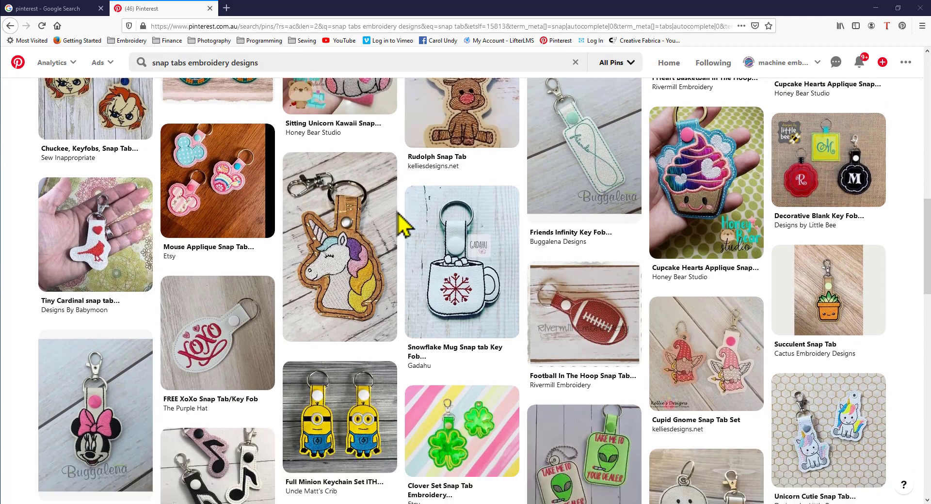
scroll(402, 223, "down", 3)
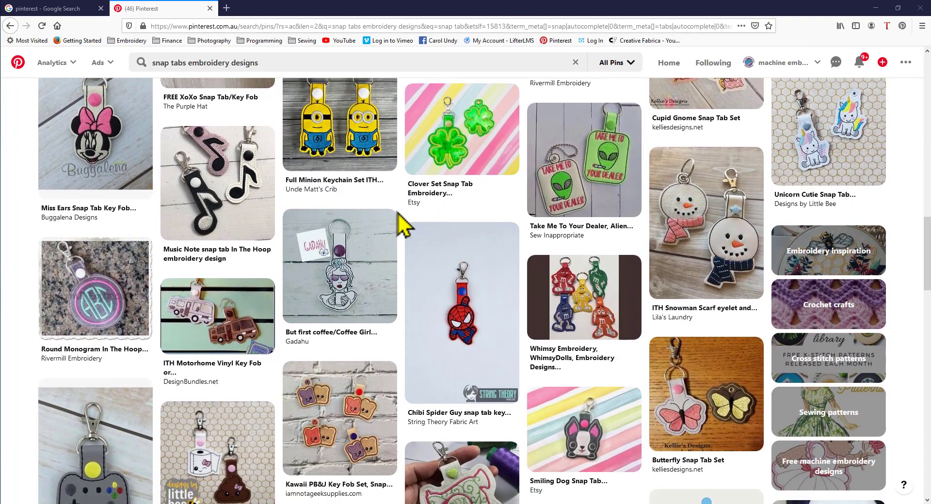
scroll(397, 215, "down", 5)
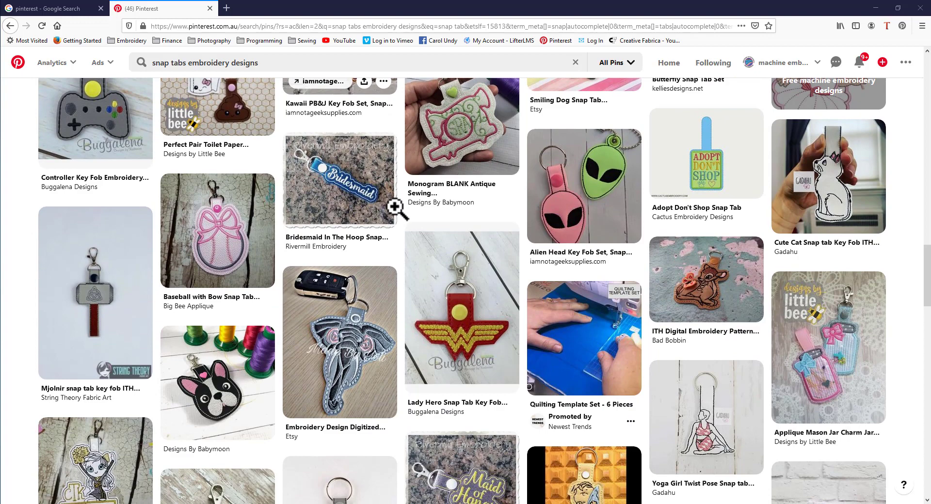
scroll(397, 213, "down", 1)
scroll(394, 211, "down", 5)
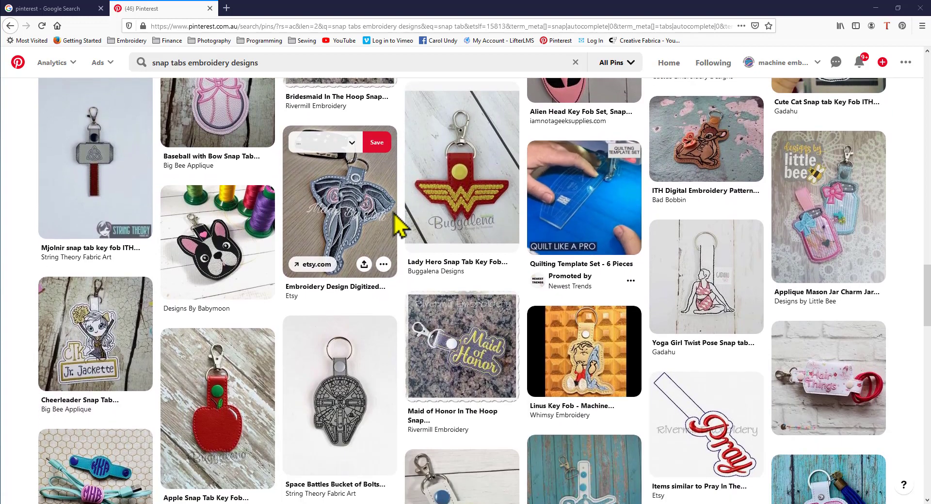
scroll(394, 215, "down", 4)
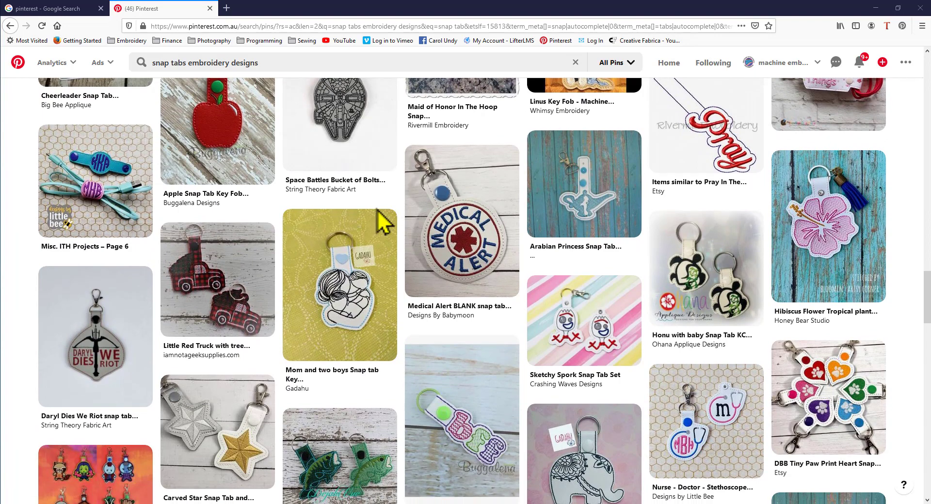
scroll(377, 214, "down", 4)
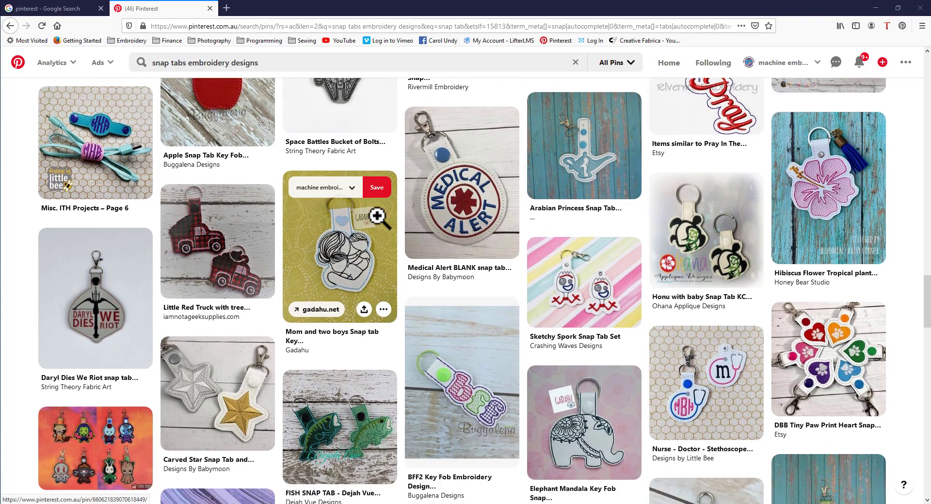
scroll(380, 220, "down", 1)
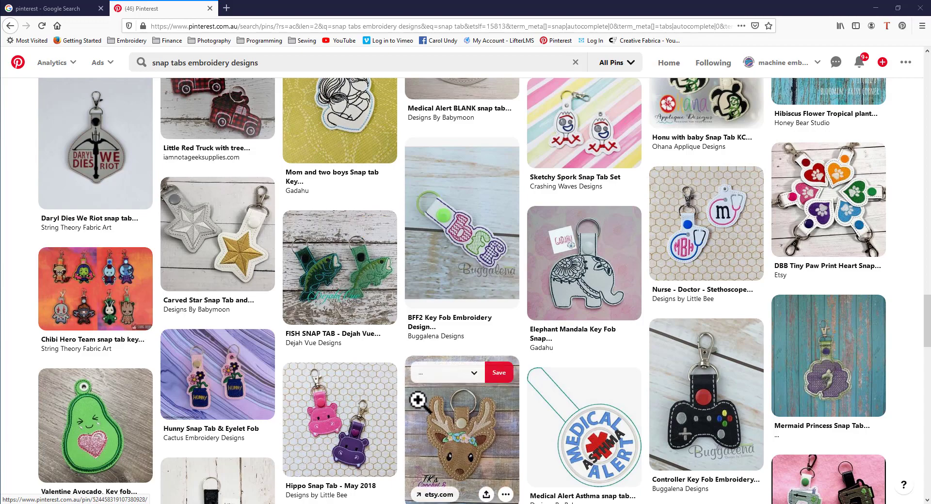
scroll(425, 392, "down", 4)
scroll(427, 392, "down", 1)
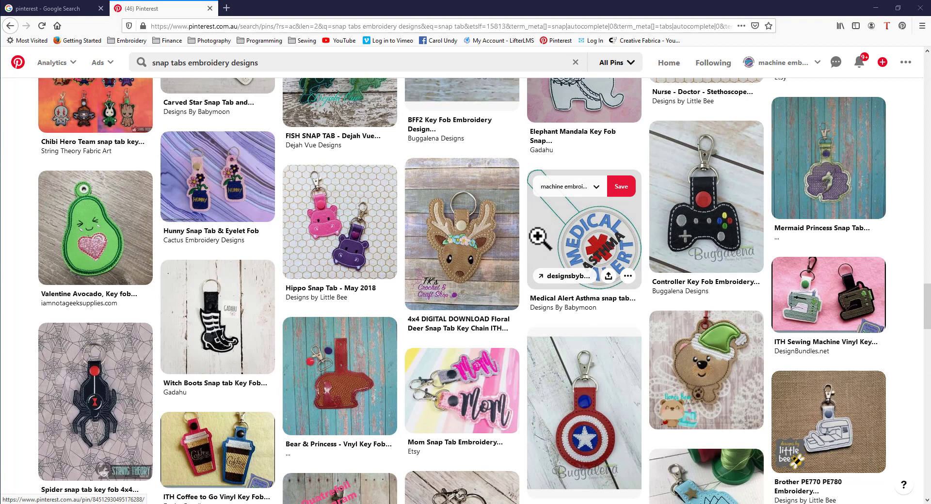
scroll(540, 238, "down", 1)
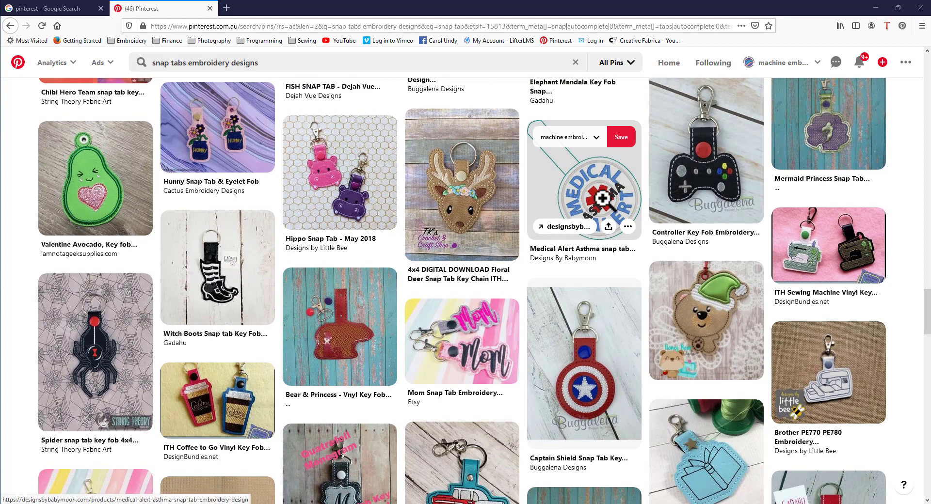
- Close the browser with its two tabs and show the Monogramming docker in BERNINA Embroidery Software
left_click(918, 7)
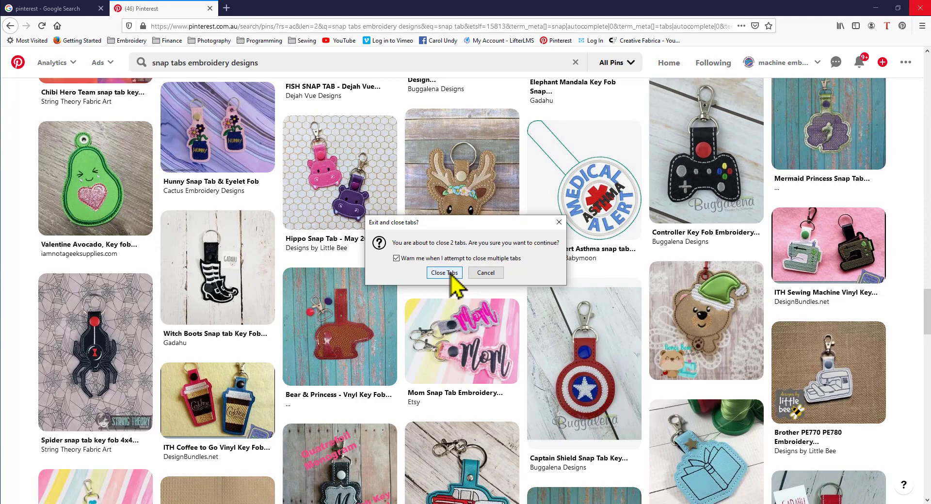
left_click(451, 275)
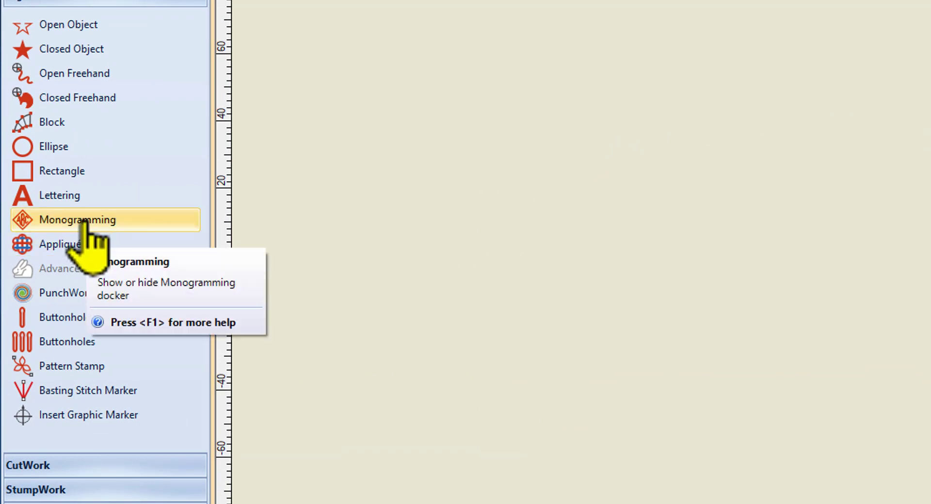
left_click(85, 222)
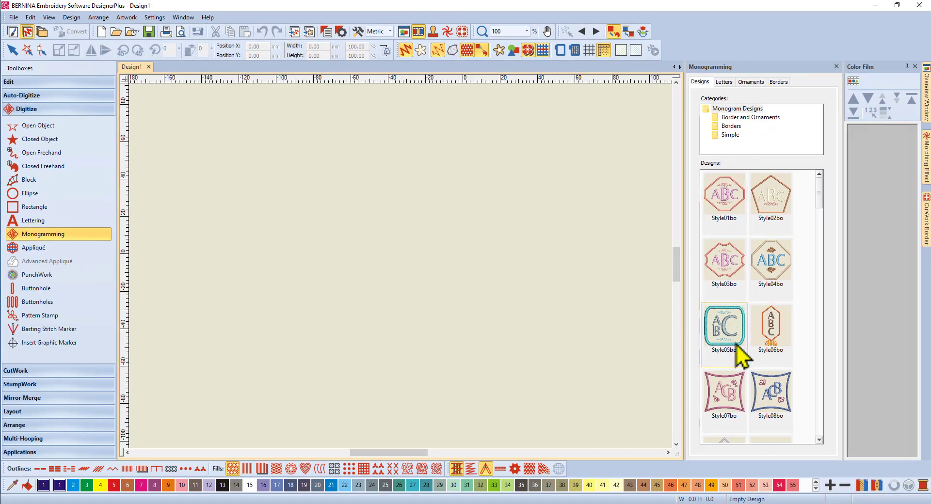
left_click(768, 66)
left_click_drag(754, 64, 756, 65)
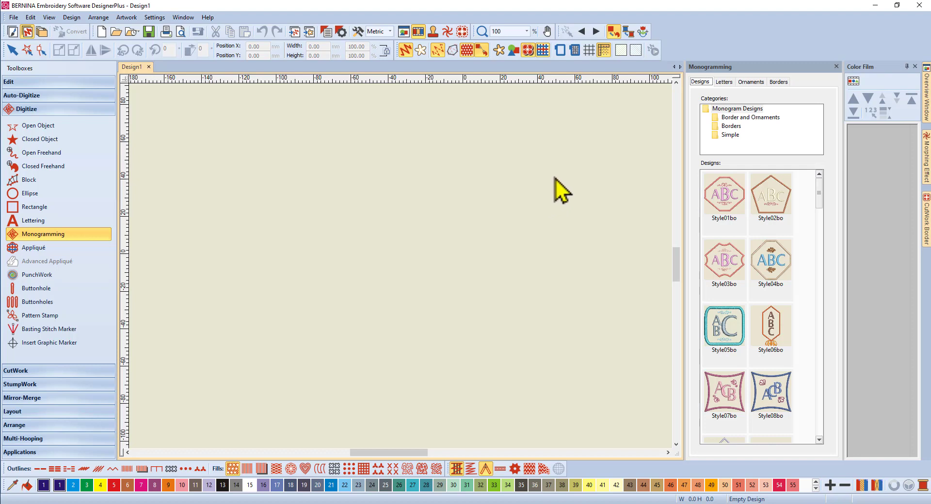
- Insert the Style01bo monogram design and delete its M047b ornament
left_click(726, 198)
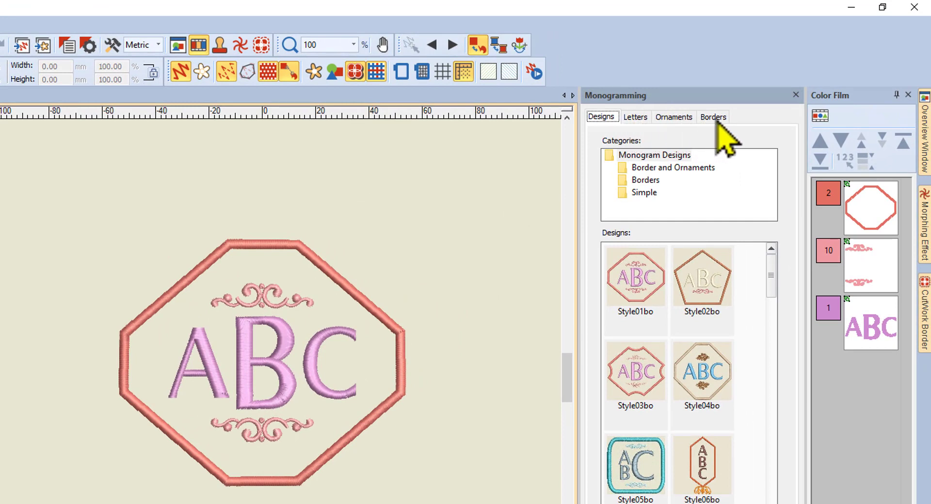
left_click(675, 118)
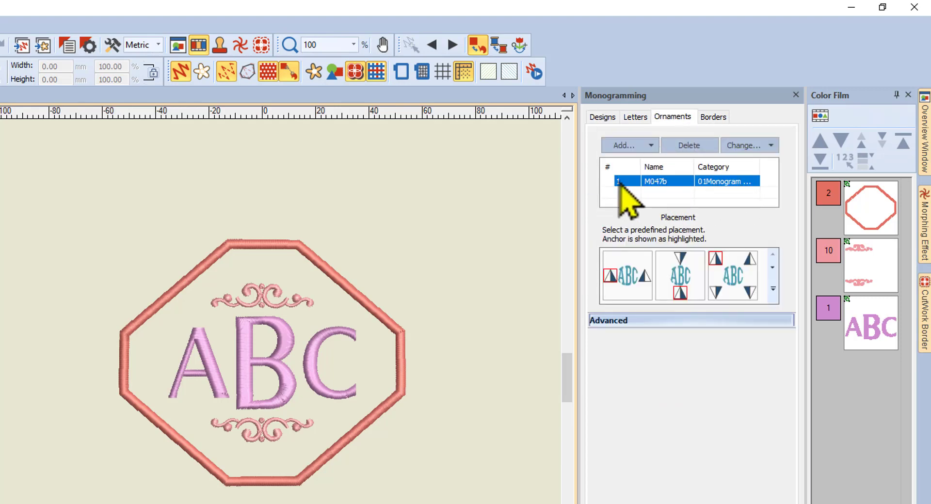
left_click(691, 149)
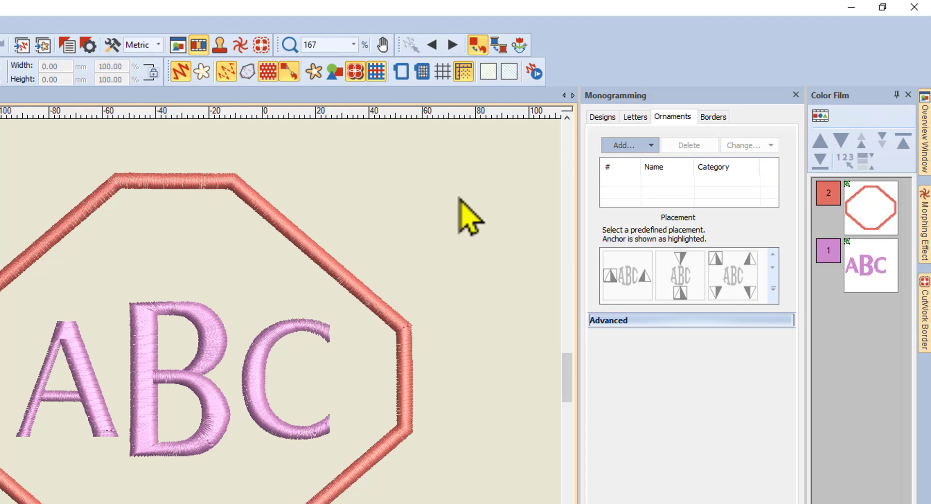
- Change the outline type of the monogram's MB6 border to Single
left_click(716, 119)
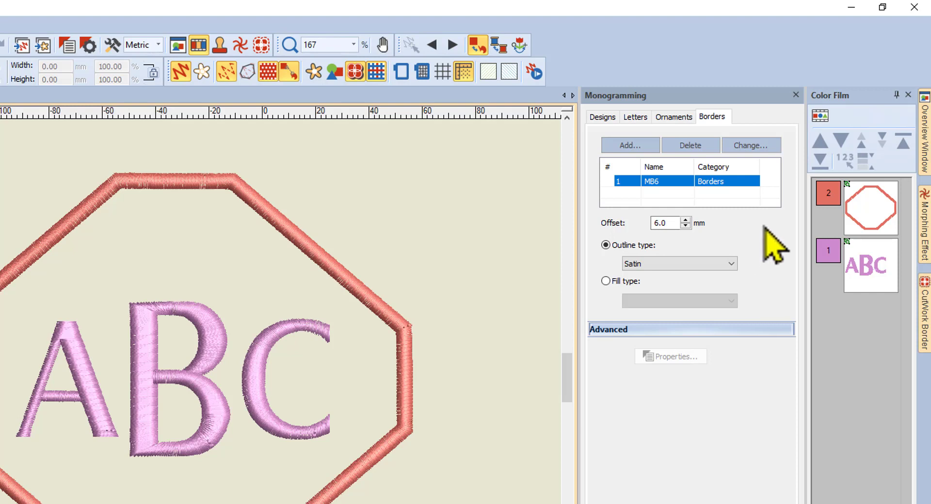
left_click(731, 265)
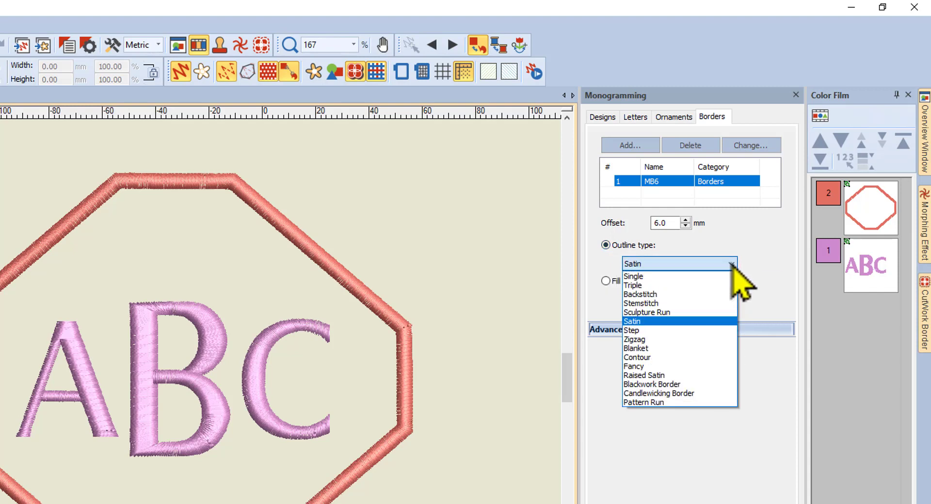
left_click(661, 276)
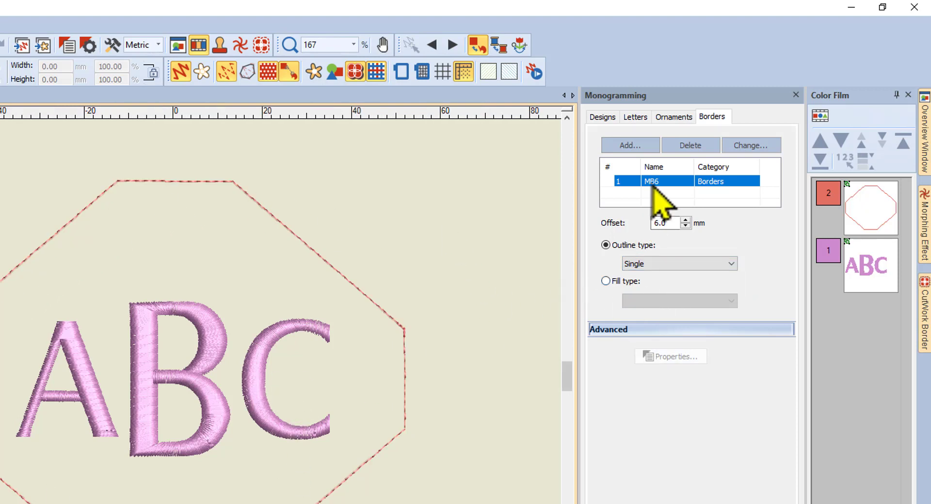
- Replace the monogram's sample letters ABC with RUR
left_click(635, 117)
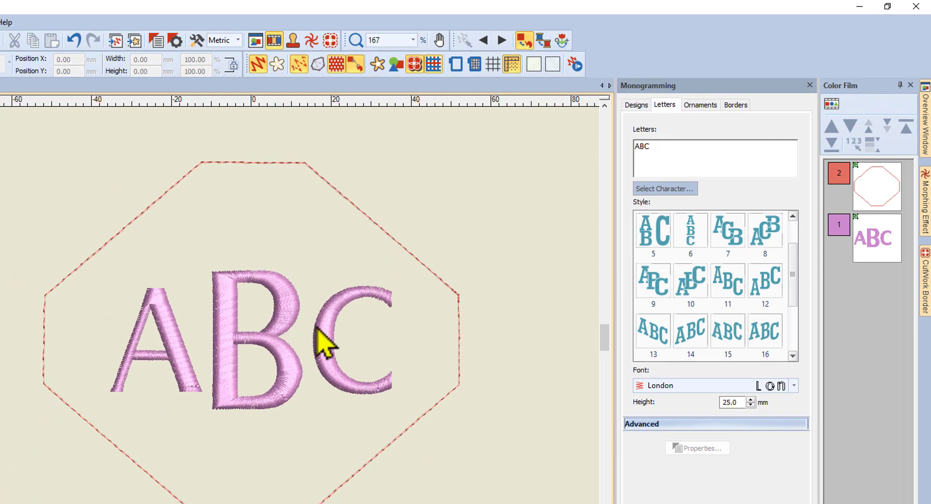
left_click_drag(664, 145, 615, 145)
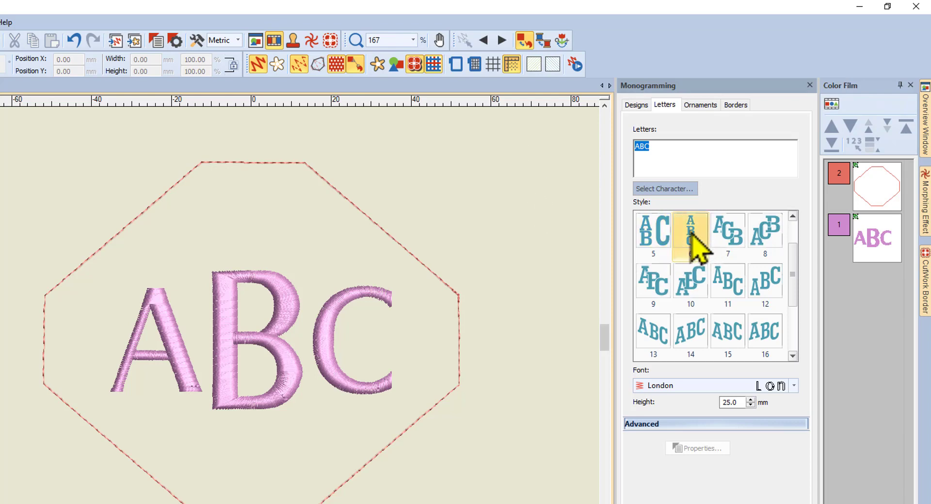
left_click(689, 281)
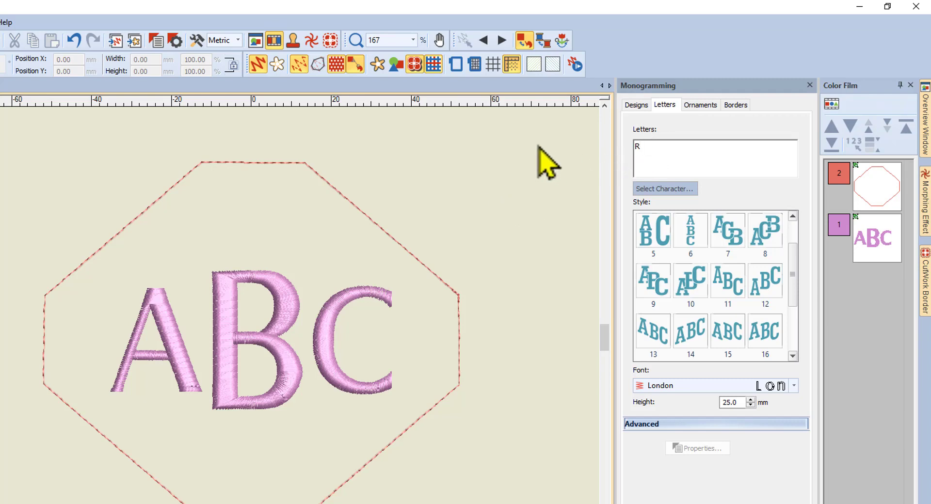
type("UR")
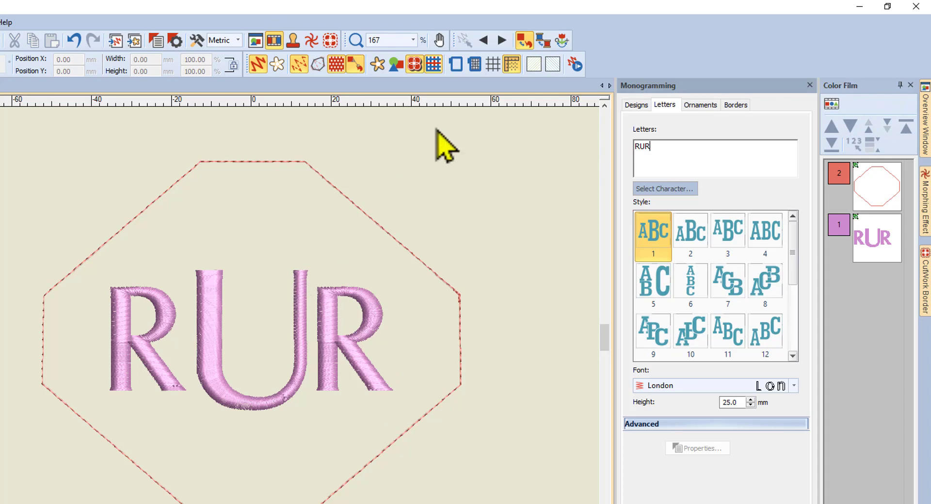
- Change the font of the RUR monogram letters to Fortress
left_click(412, 40)
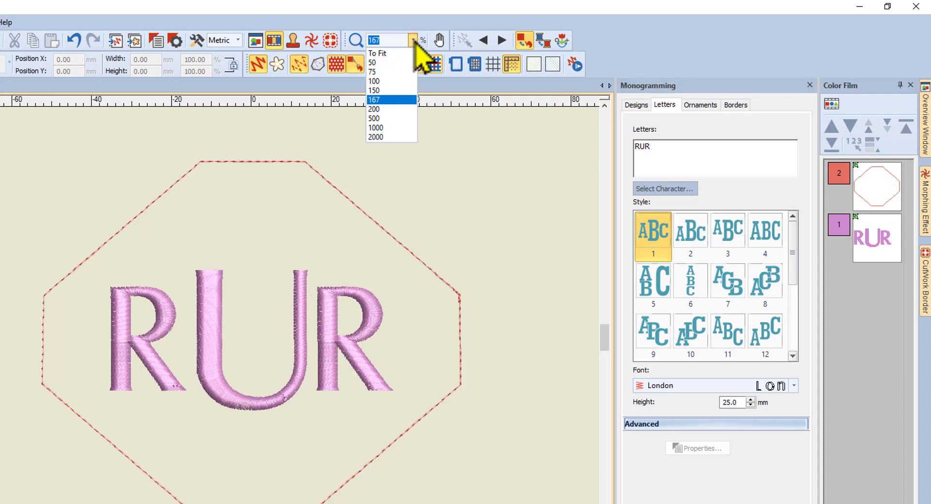
left_click(383, 83)
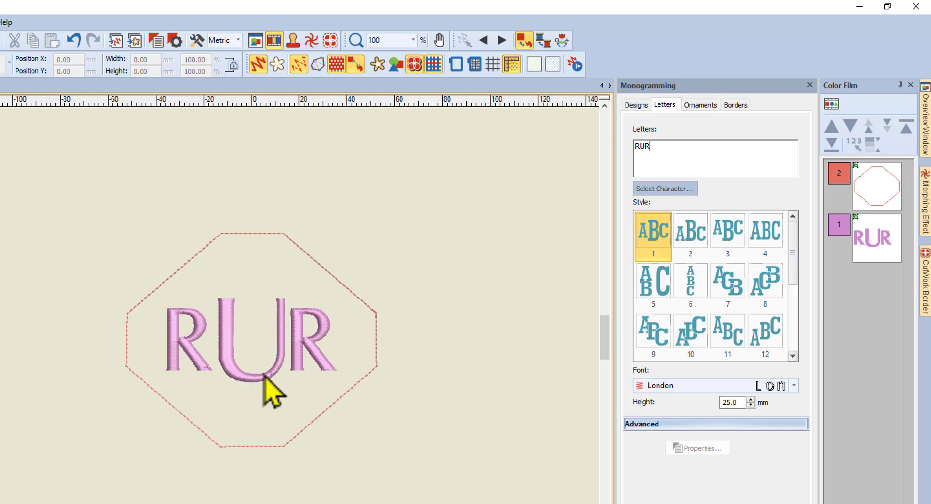
left_click(793, 386)
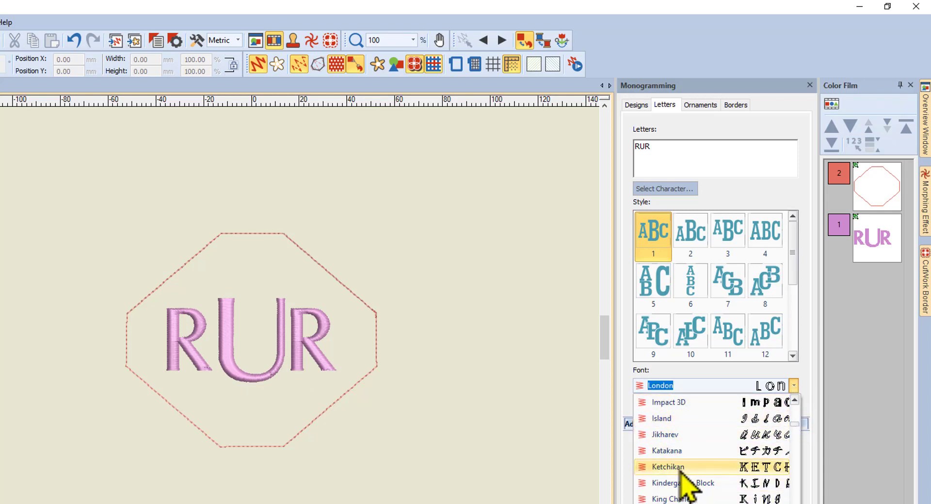
scroll(682, 466, "up", 1)
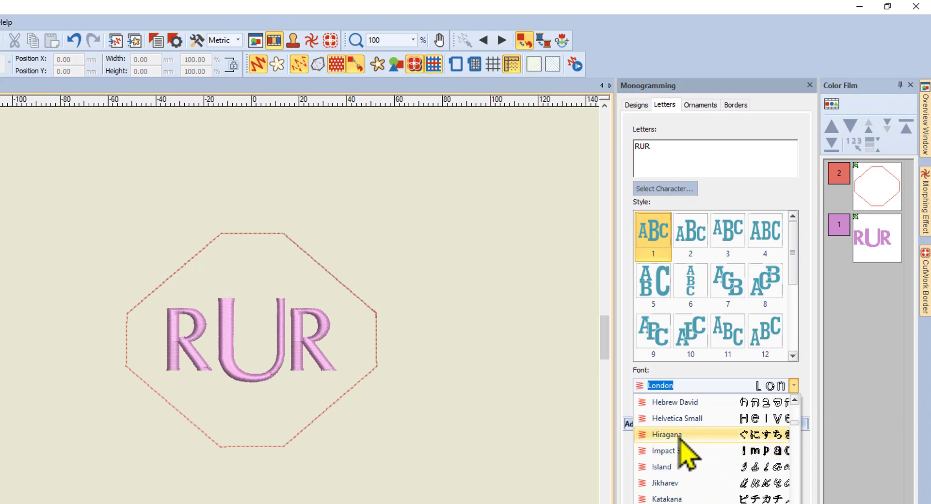
scroll(679, 437, "up", 1)
scroll(676, 420, "up", 1)
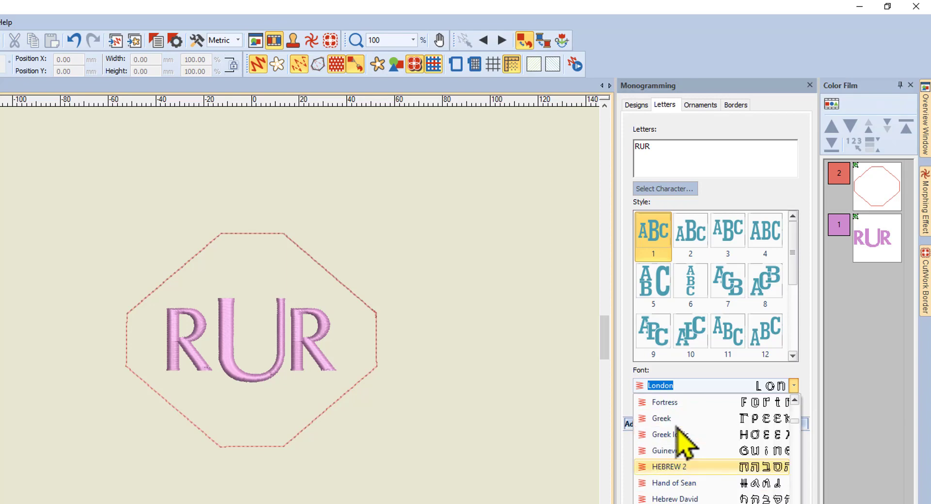
left_click(673, 403)
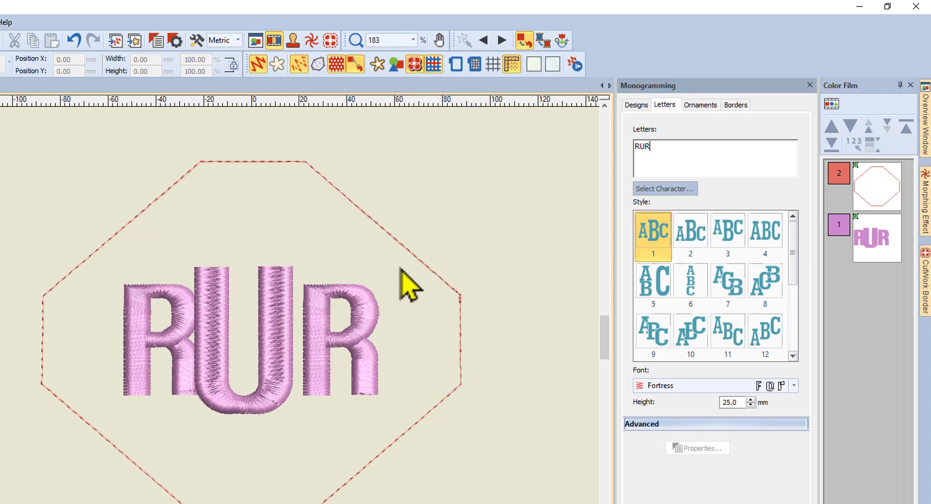
- Select the monogram through its octagon border in the Color Film and examine its grouping options and object properties
left_click(862, 179)
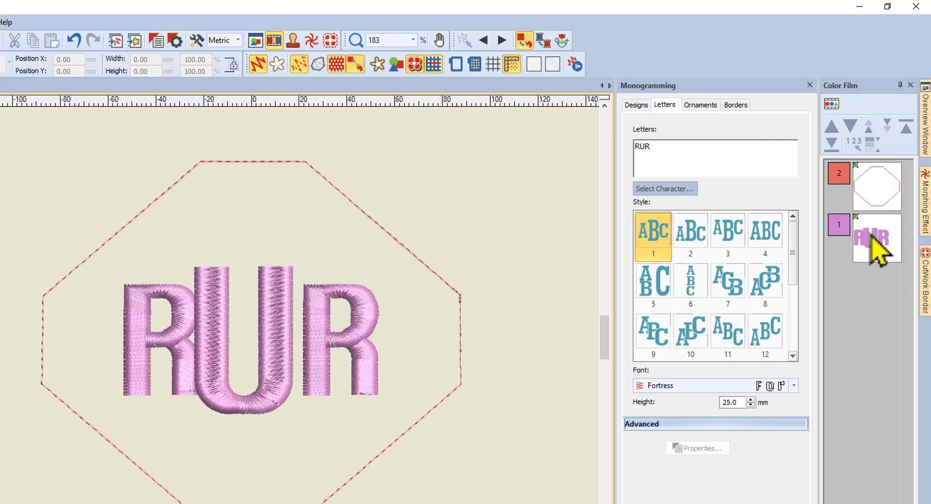
left_click(874, 188)
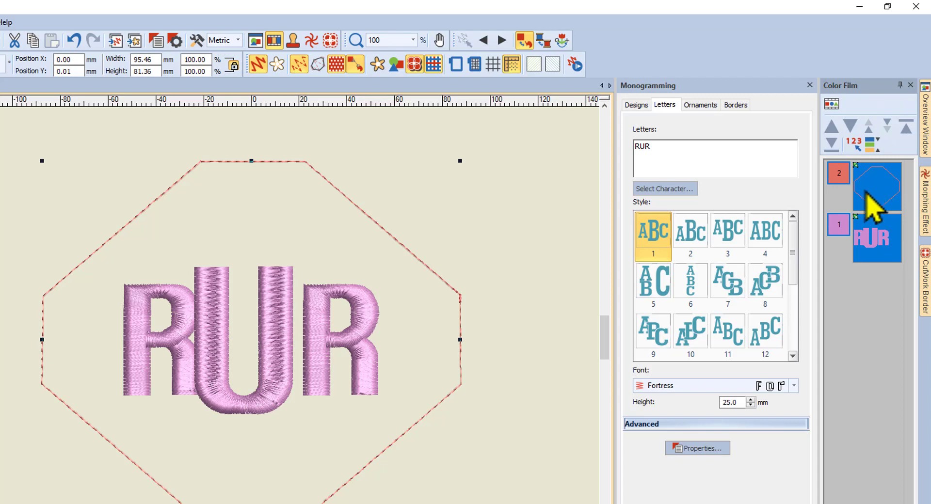
right_click(870, 185)
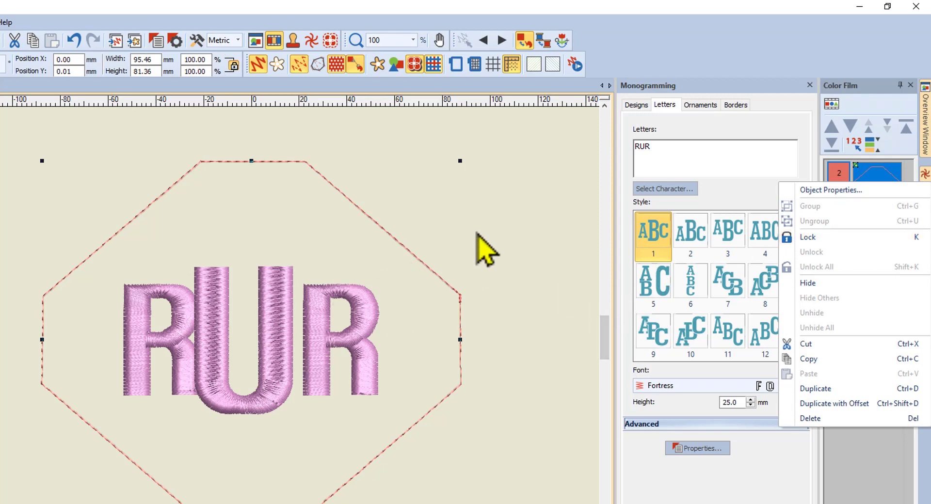
left_click(868, 191)
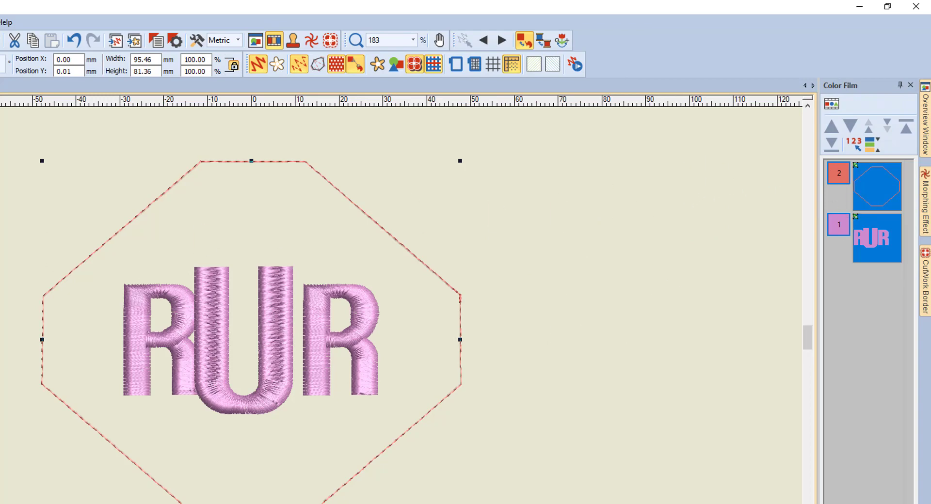
left_click(1, 305)
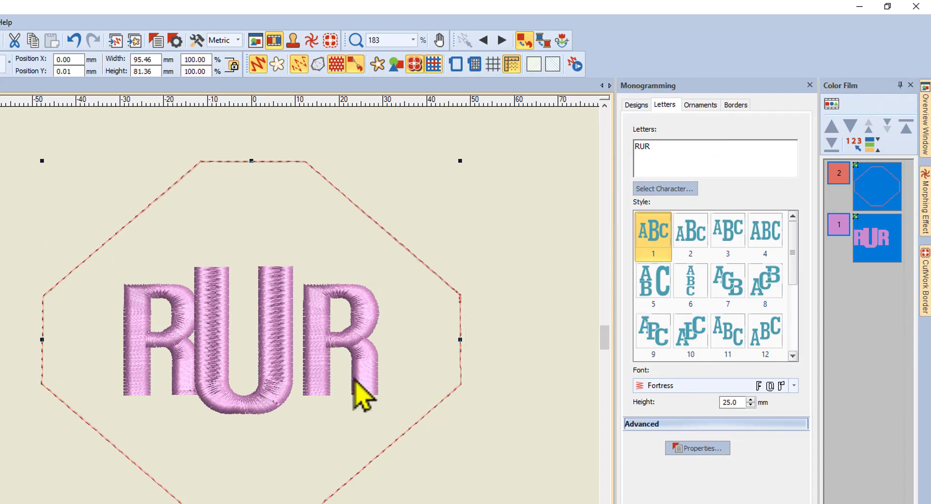
- Open the monogram's object properties and apply the plain Satin type to the fill stitch of the RUR letters
left_click(704, 449)
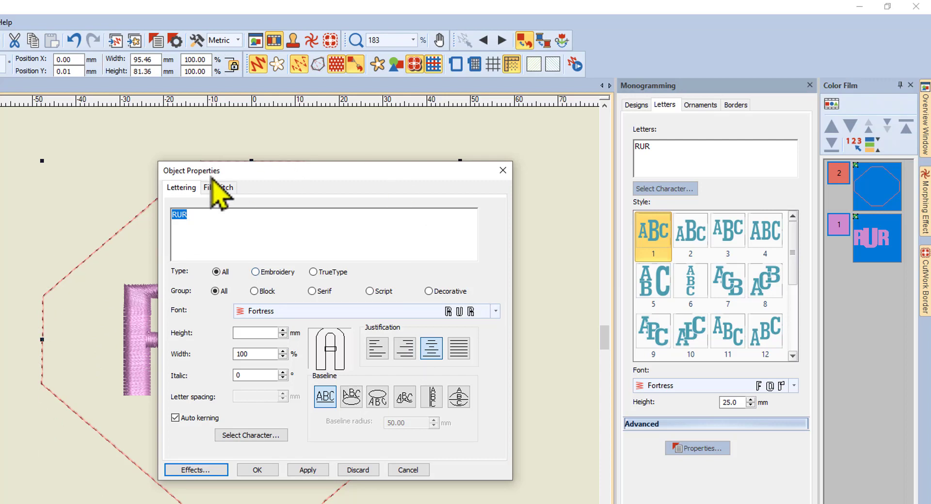
left_click_drag(254, 175, 473, 163)
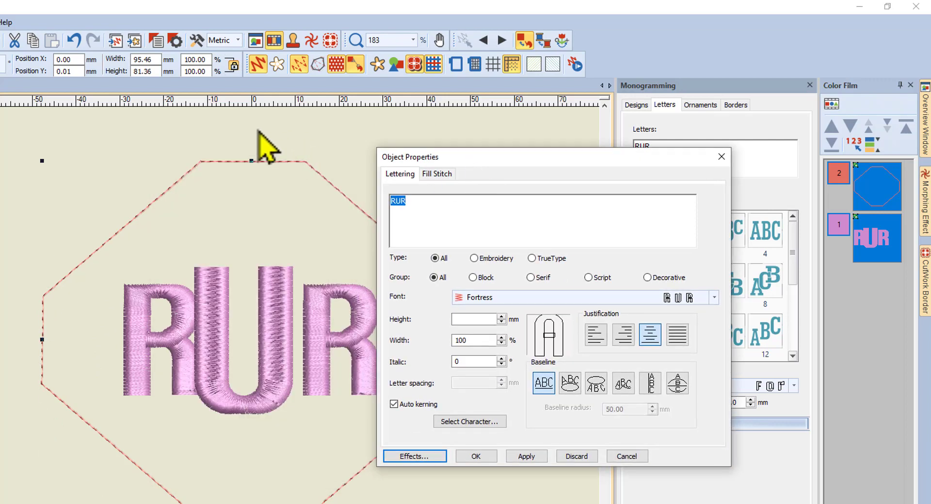
left_click(436, 174)
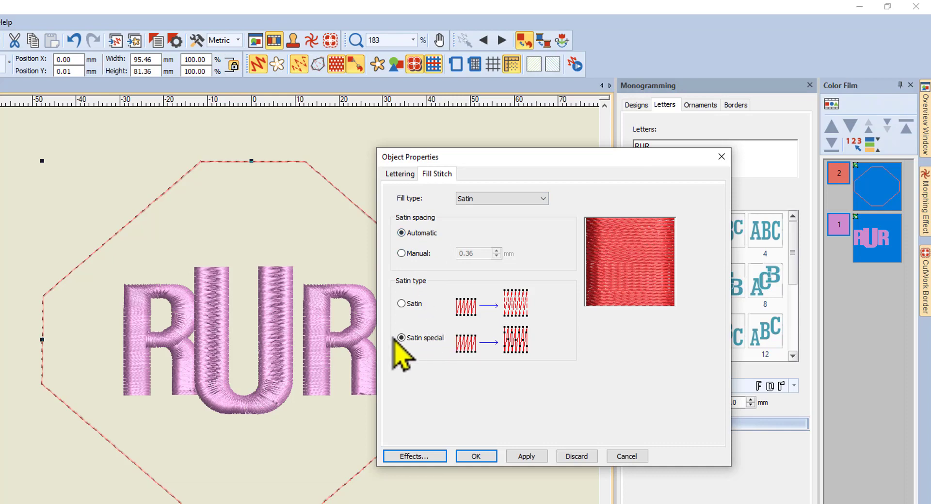
left_click(402, 304)
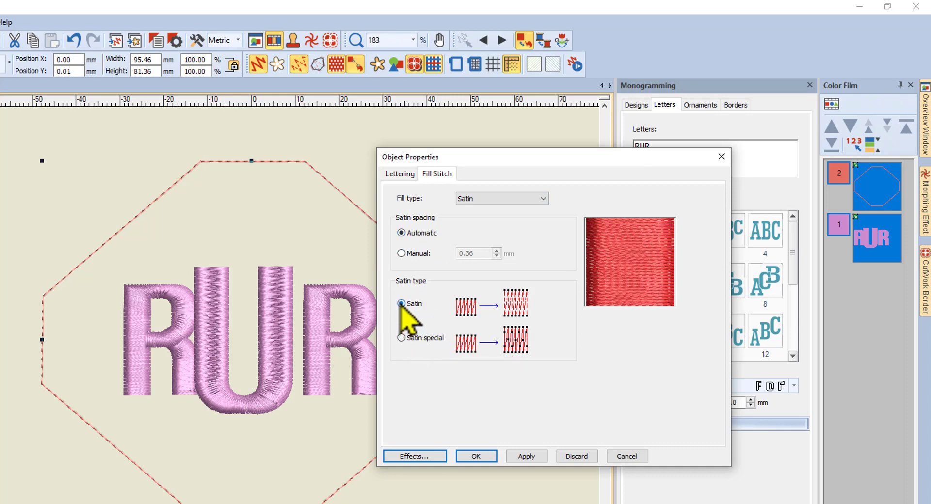
left_click(526, 456)
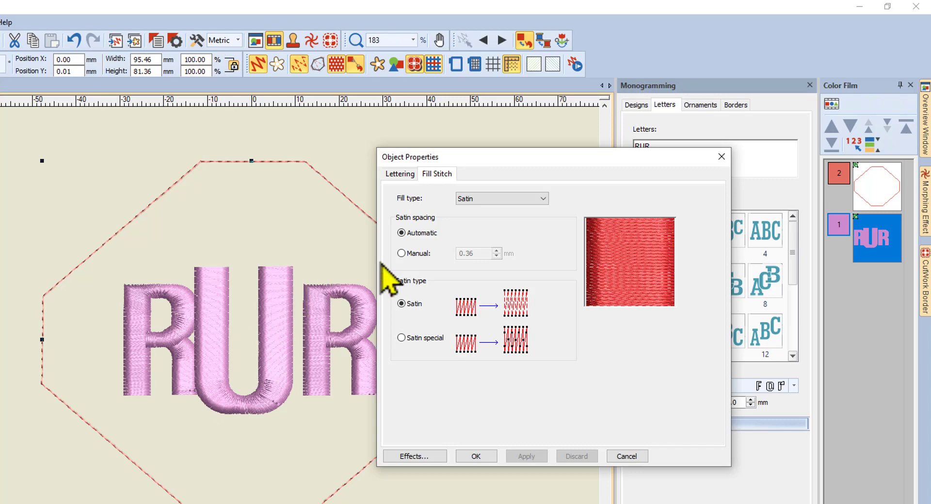
- Switch the RUR letters' satin spacing to manual and apply a value of 0.5 mm
left_click(401, 253)
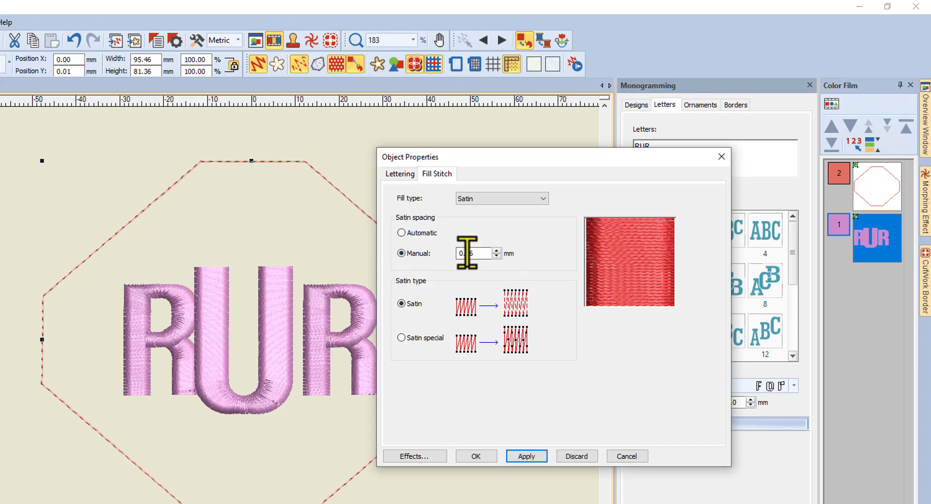
left_click_drag(485, 249, 443, 256)
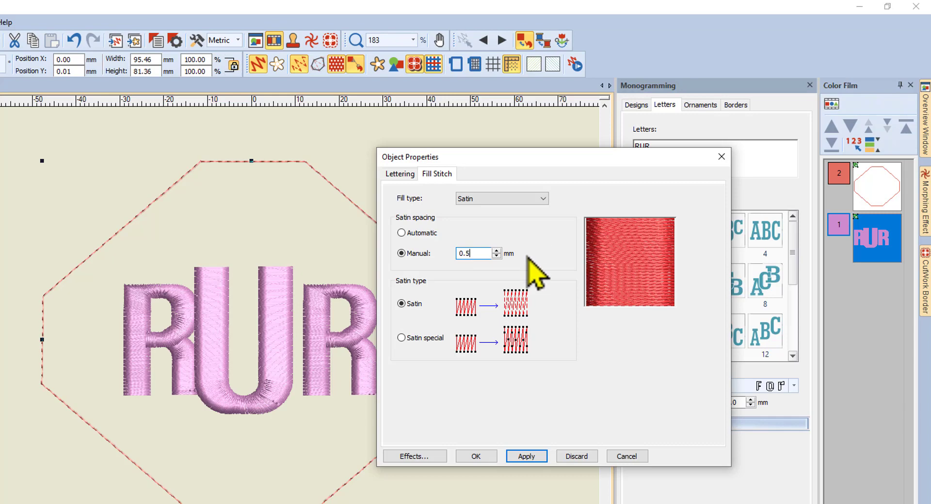
type("0.5")
left_click(518, 456)
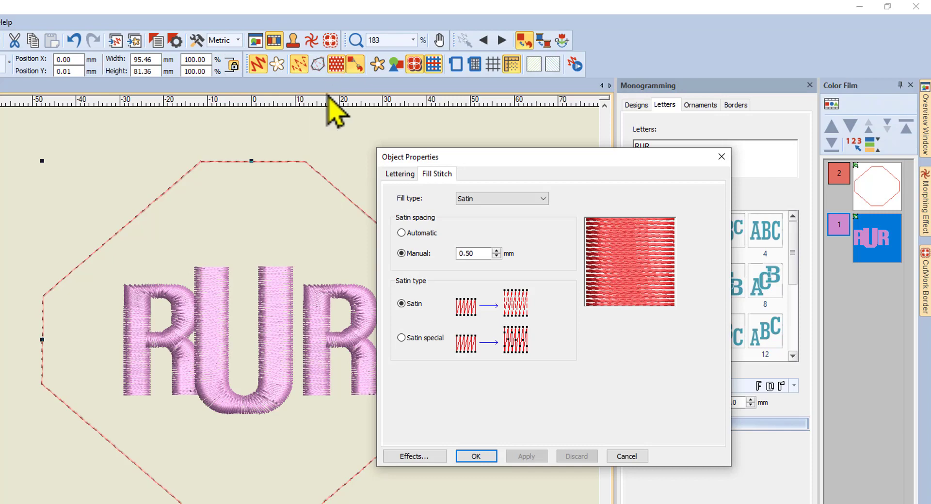
left_click(408, 48)
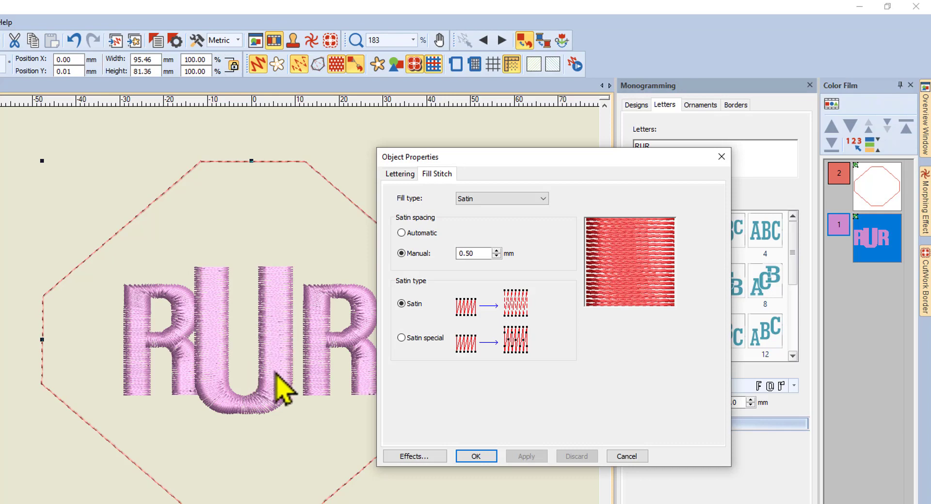
- Turn off Underlay 1 in the RUR letters' effects so that they stitch without any underlay
left_click(409, 459)
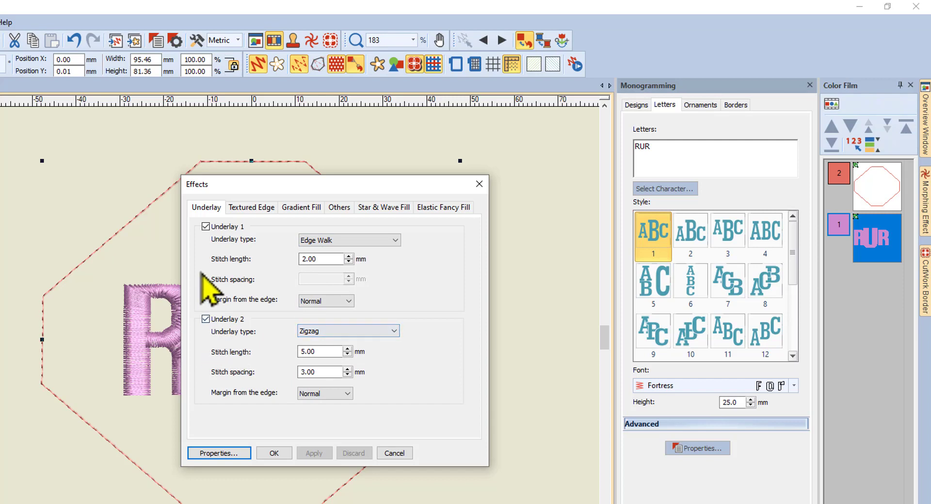
left_click(205, 227)
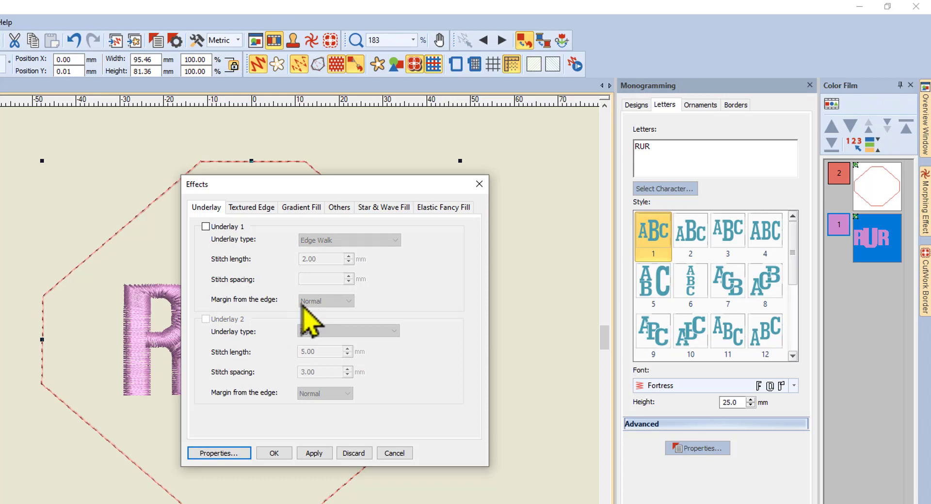
left_click(274, 454)
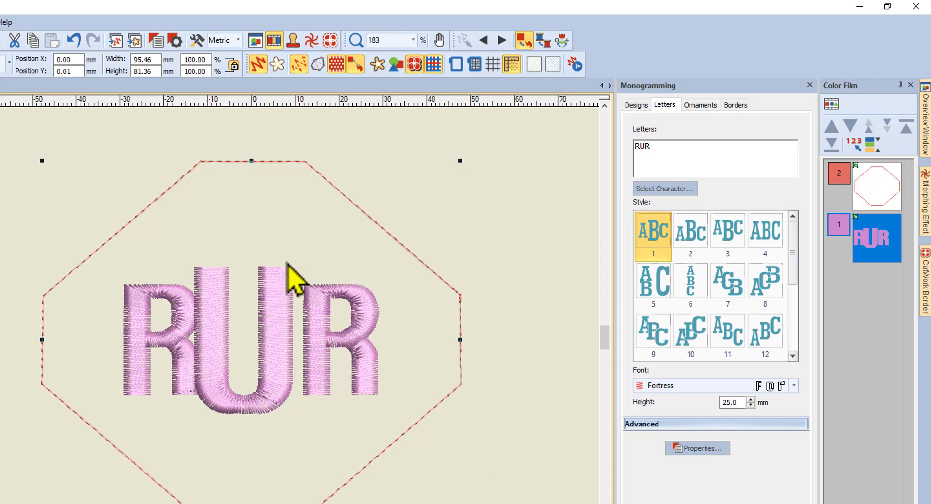
- Inspect the RUR letters' stitches up close without artistic view, then return the zoom to 100% and deselect the monogram
left_click(258, 63)
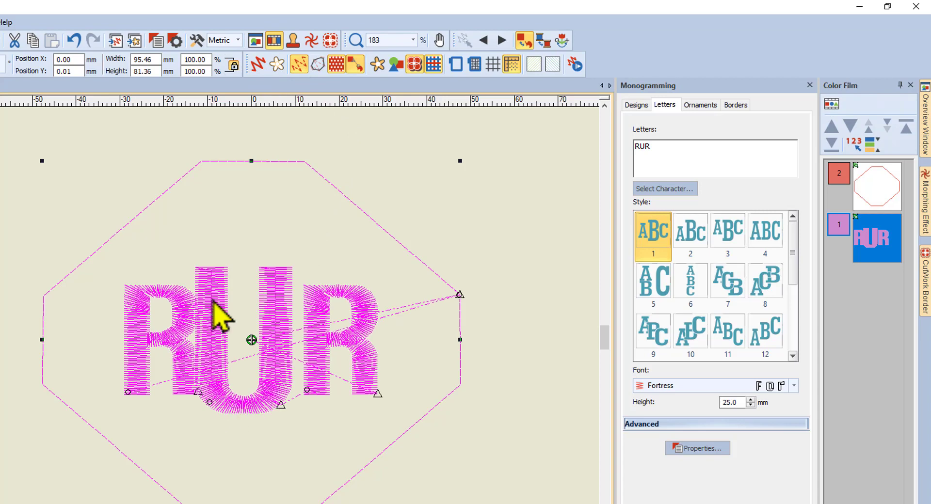
left_click(335, 67)
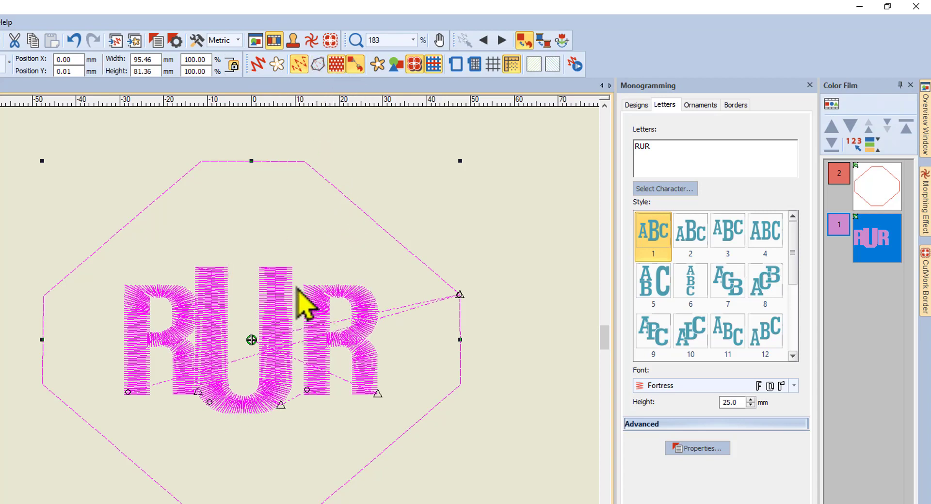
scroll(266, 280, "up", 5)
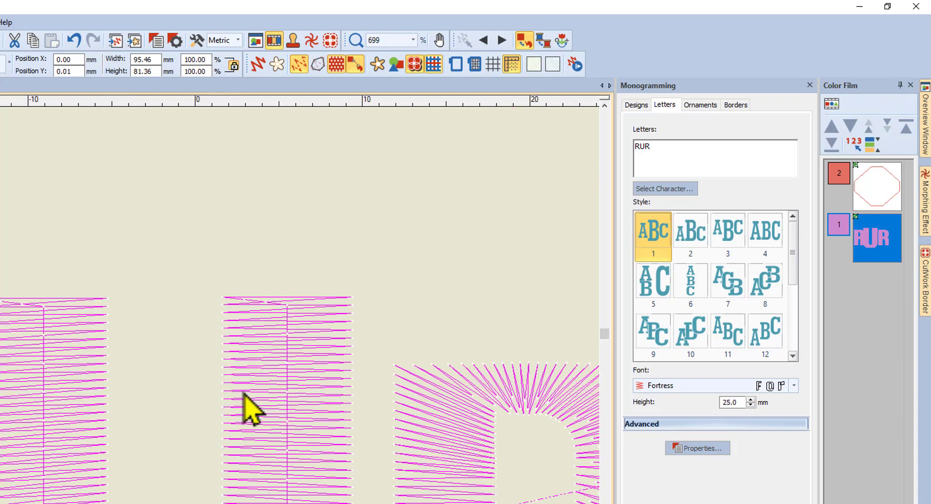
scroll(237, 340, "down", 4)
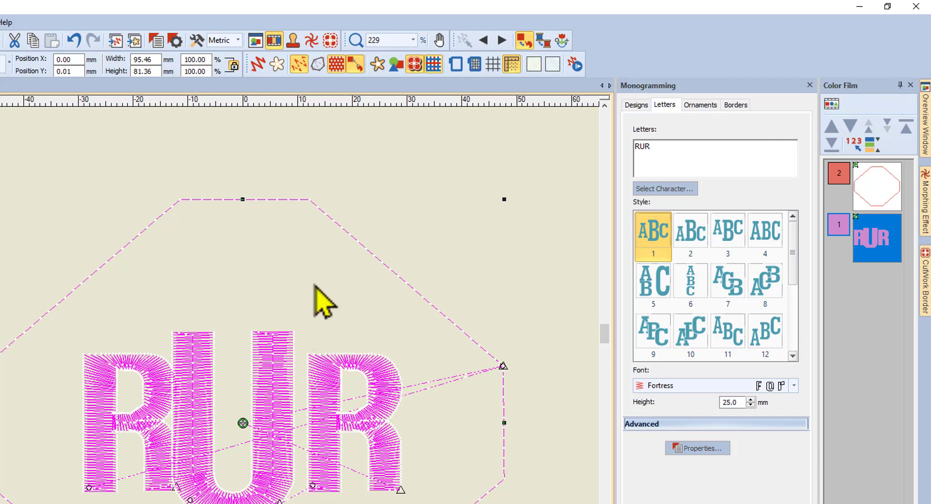
left_click(413, 40)
left_click(374, 90)
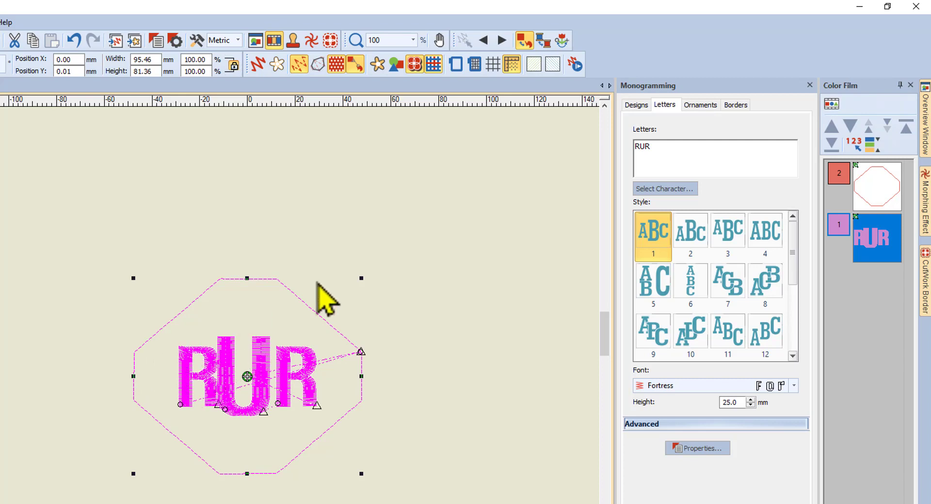
left_click(473, 248)
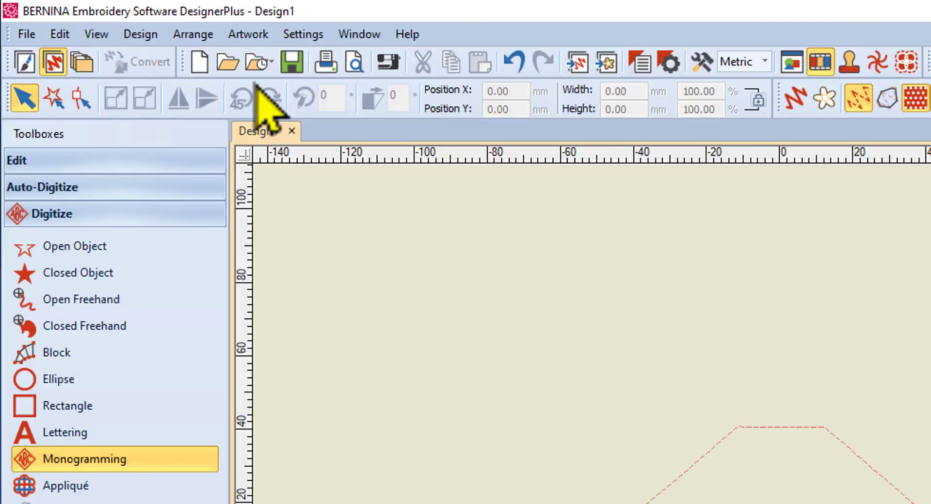
- Change the design background to solid blue and turn artistic view back on
left_click(7, 19)
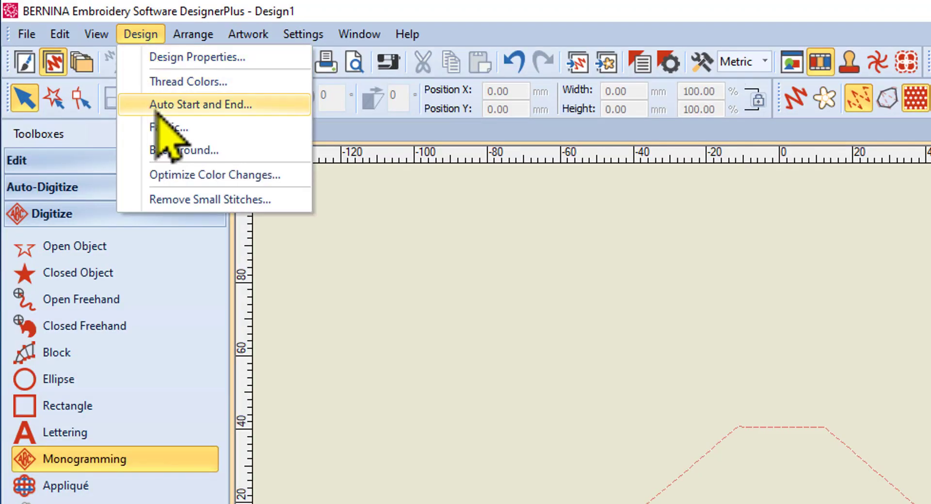
left_click(179, 150)
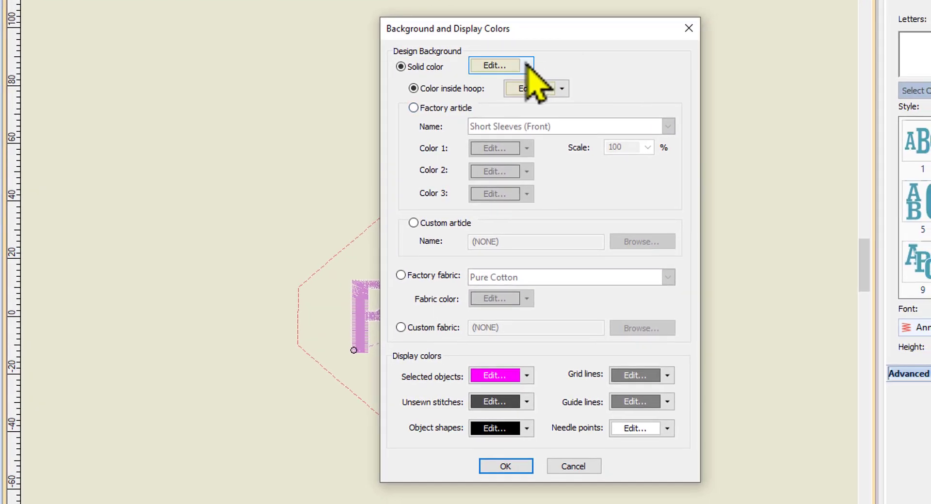
left_click(527, 66)
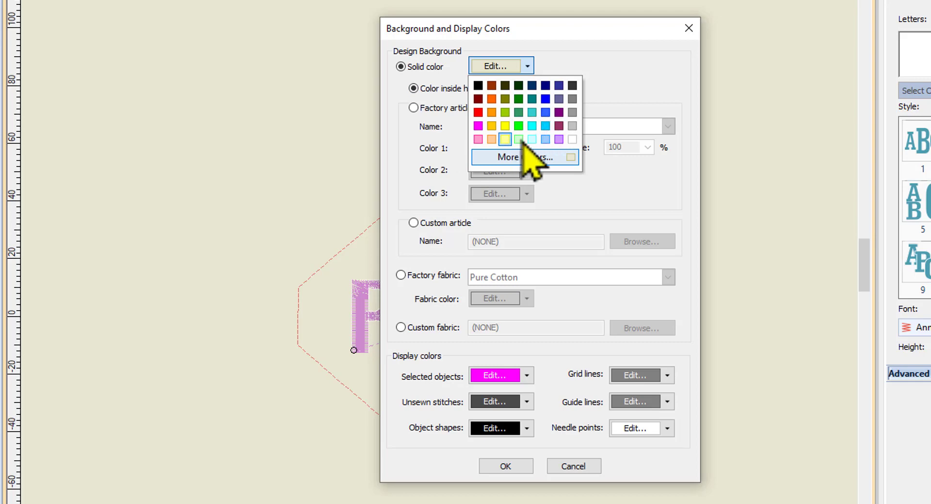
left_click(546, 114)
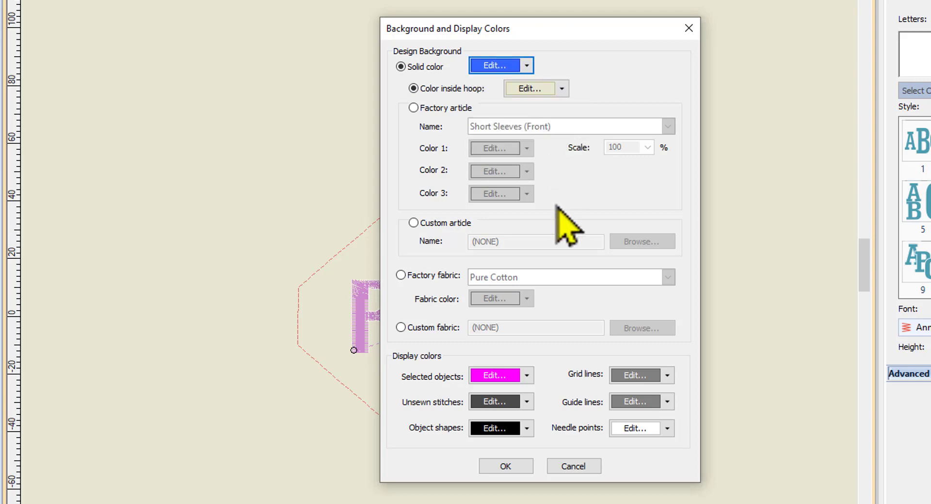
left_click(505, 466)
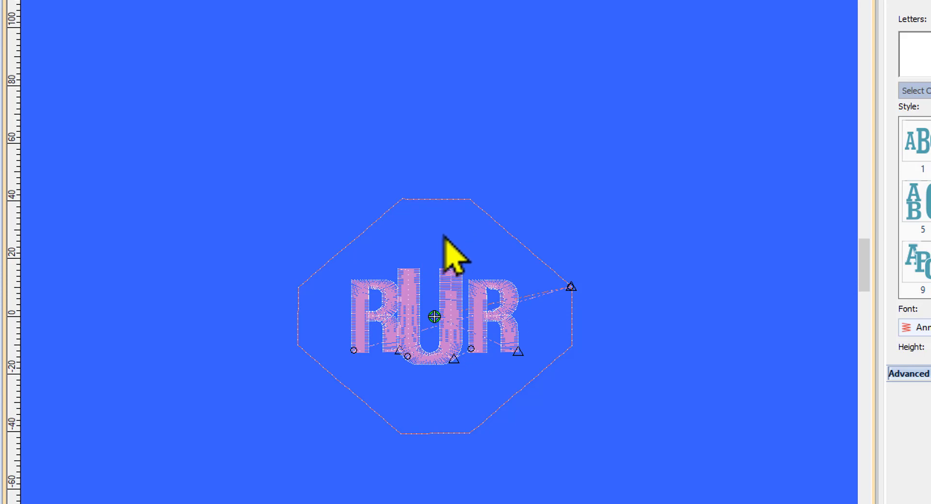
left_click(474, 0)
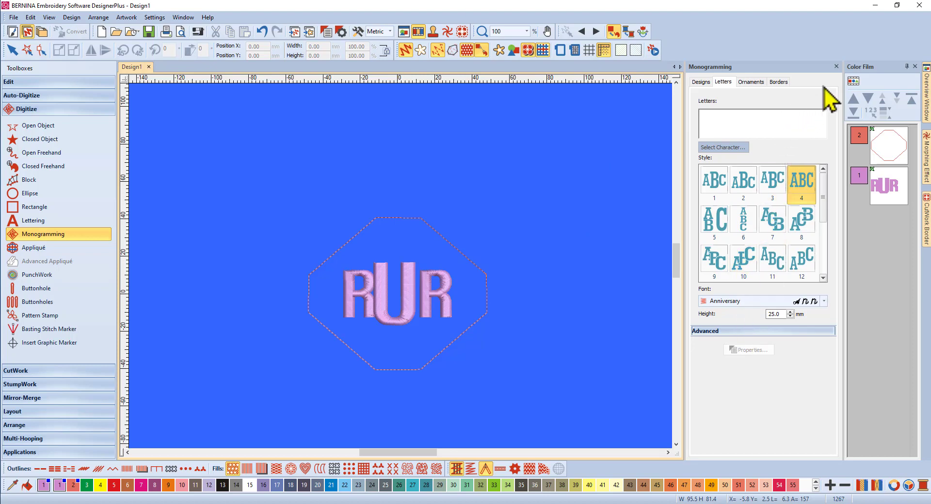
- Close the monogramming settings and digitize an upright rectangle about 20.5 by 93 mm right of the octagon, with a single outline instead of a fill
left_click(836, 67)
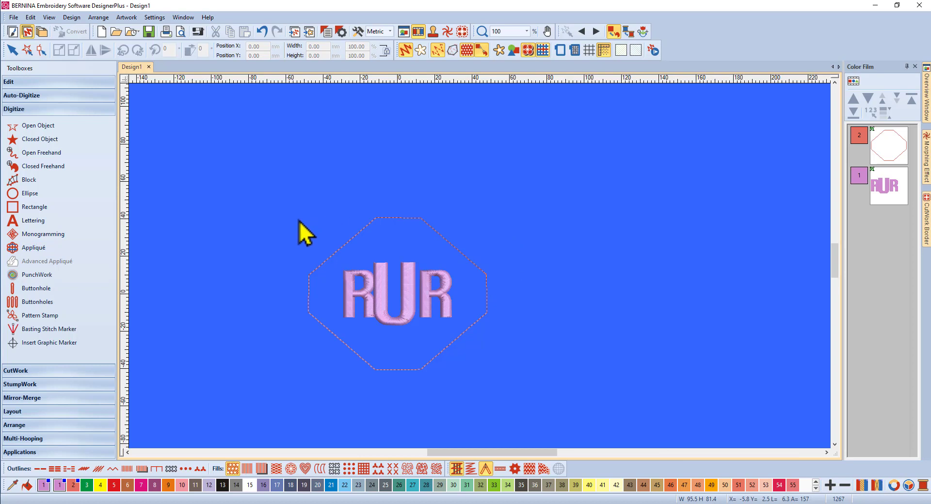
left_click(36, 211)
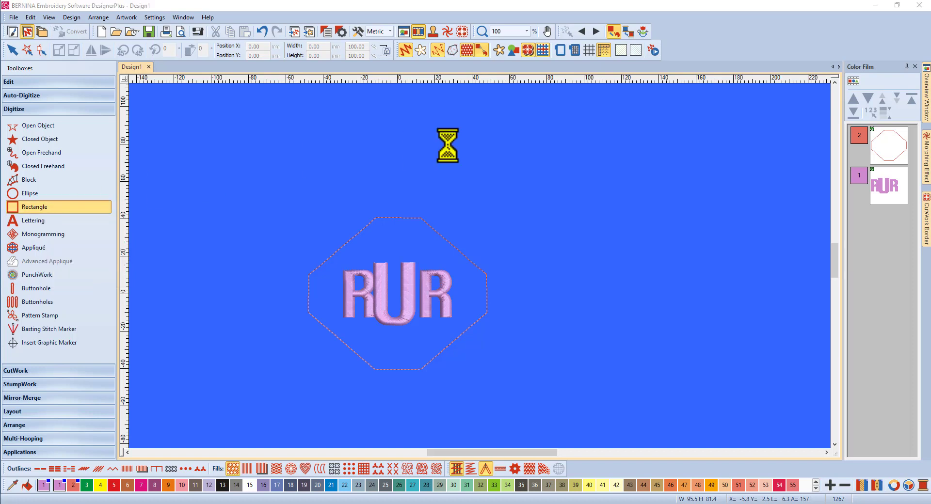
left_click(577, 138)
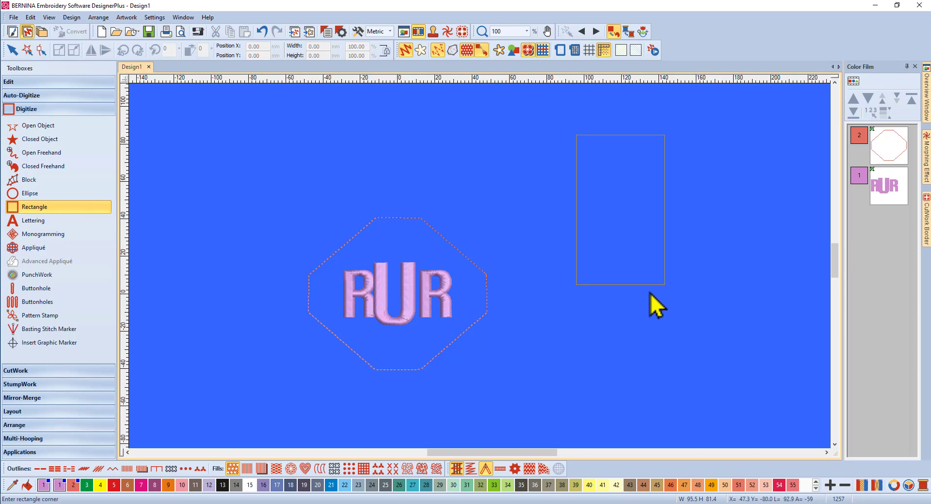
left_click(615, 310)
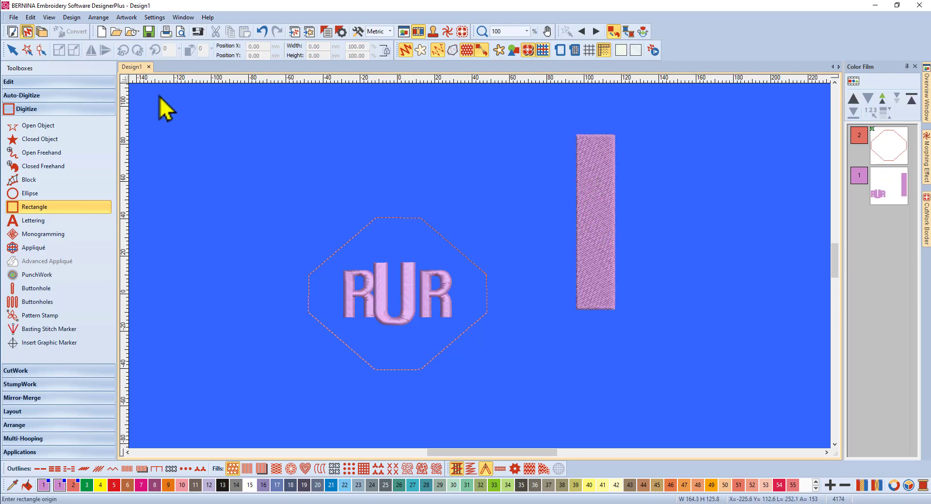
left_click(12, 50)
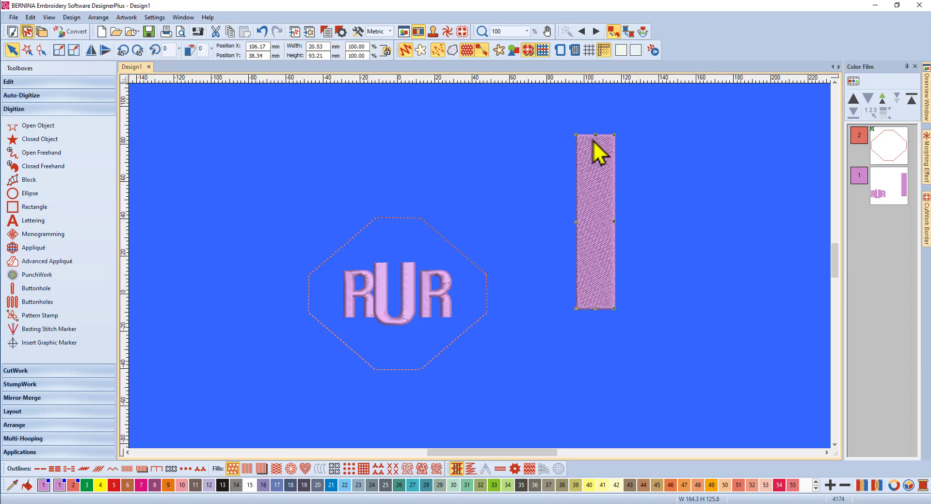
left_click(43, 469)
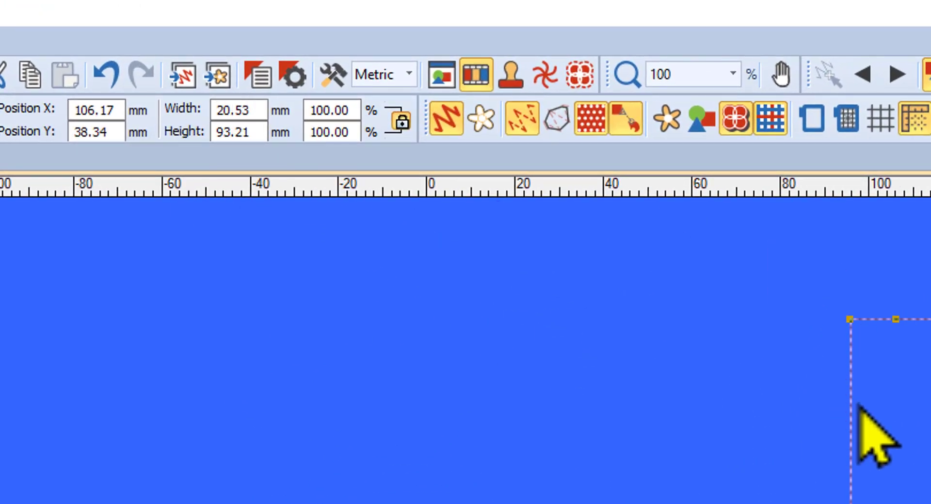
- Resize the rectangle to 15 mm wide and 50 mm high with its proportions unlocked
left_click(403, 125)
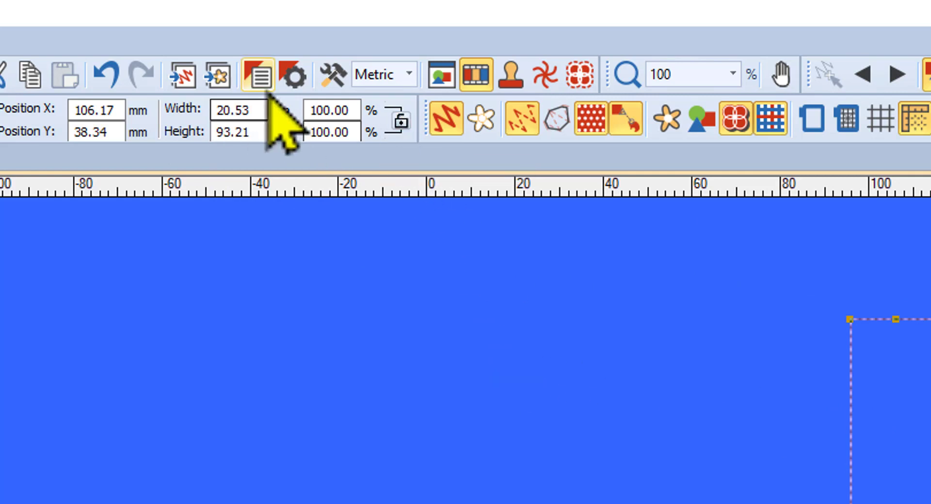
left_click_drag(256, 119, 211, 110)
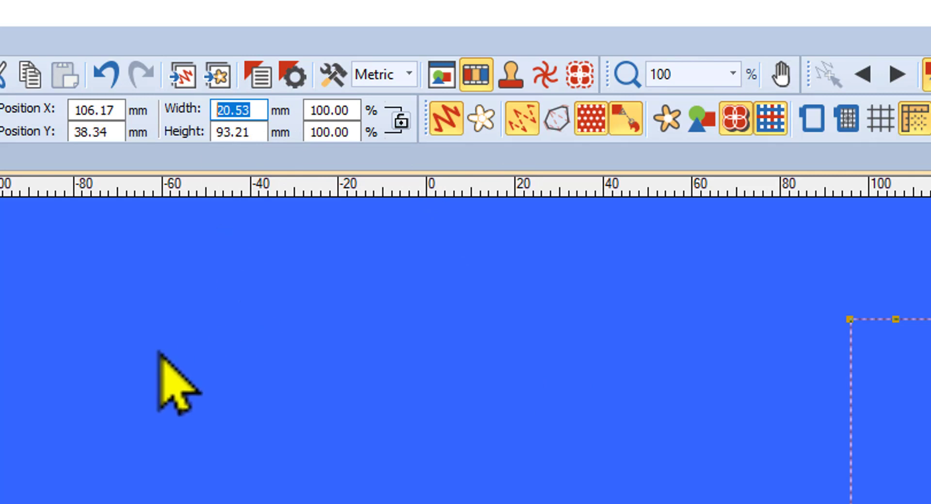
type("15")
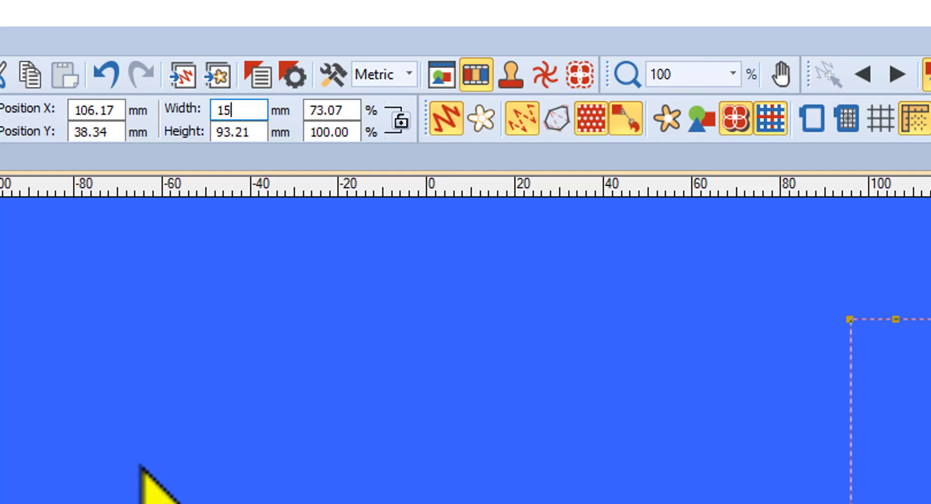
key("Tab")
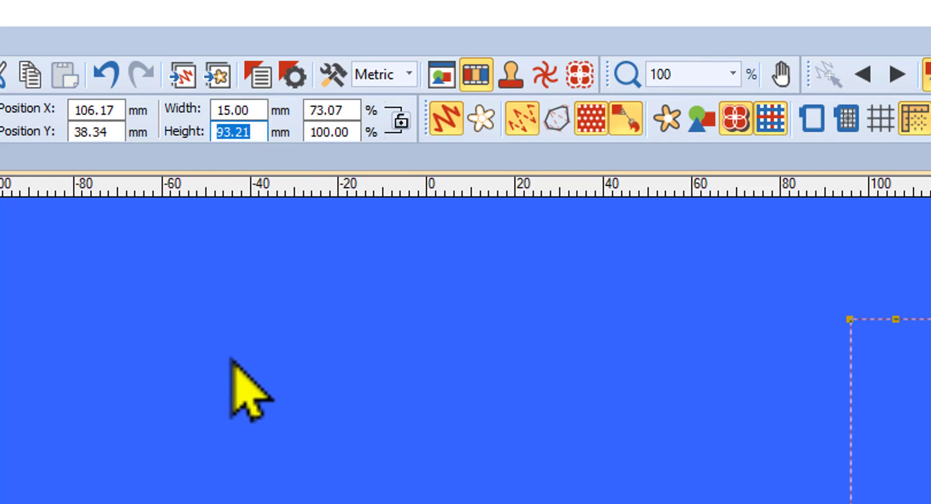
type("50")
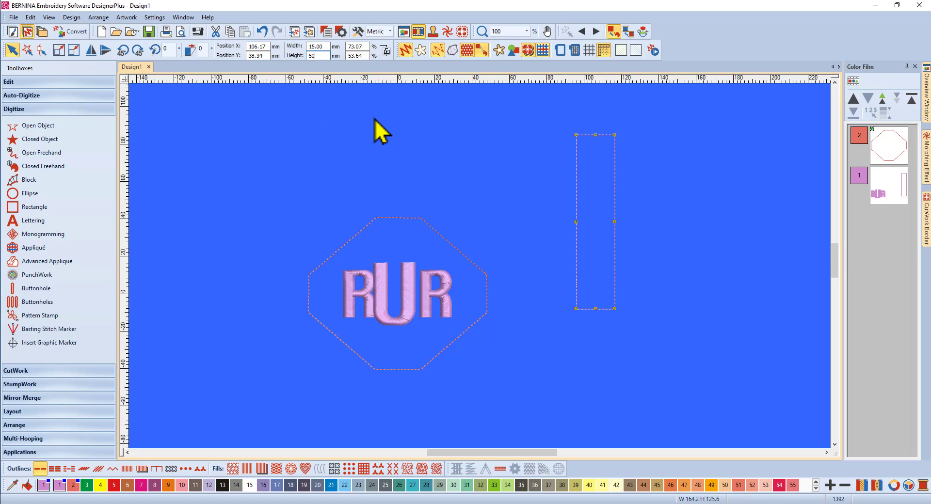
key("Return")
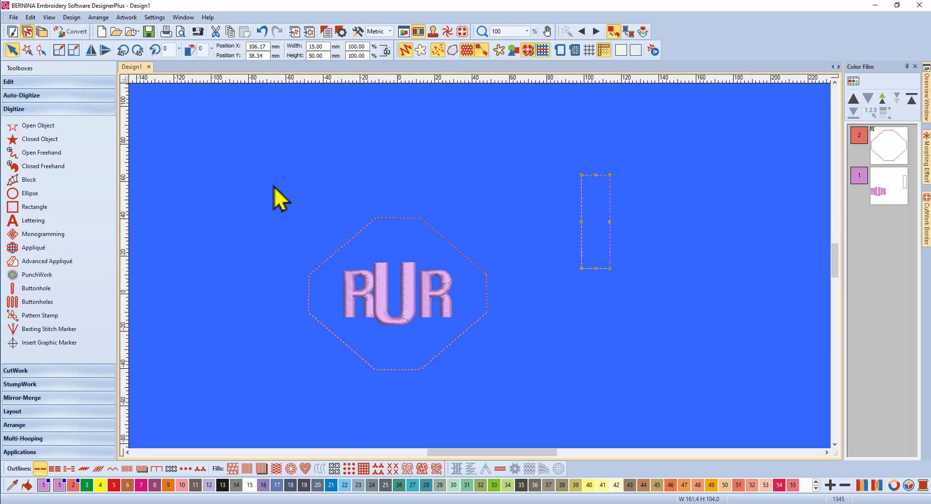
- Scale the octagon-bordered RUR monogram proportionally to a width of 50 mm, then deselect it
left_click_drag(263, 183, 480, 238)
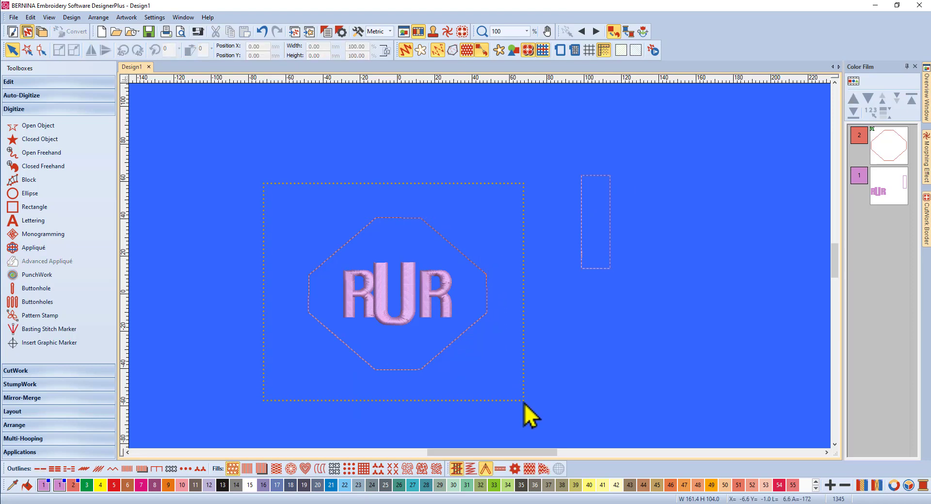
left_click_drag(524, 401, 524, 401)
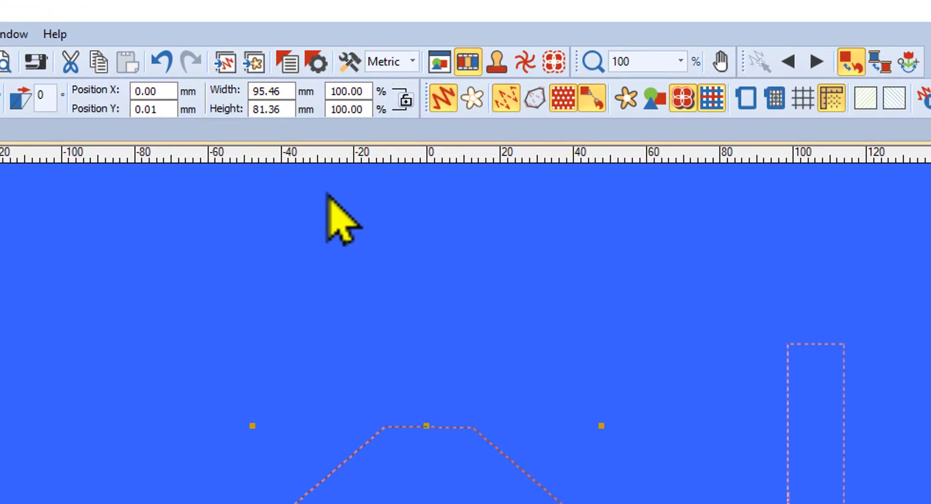
left_click(406, 100)
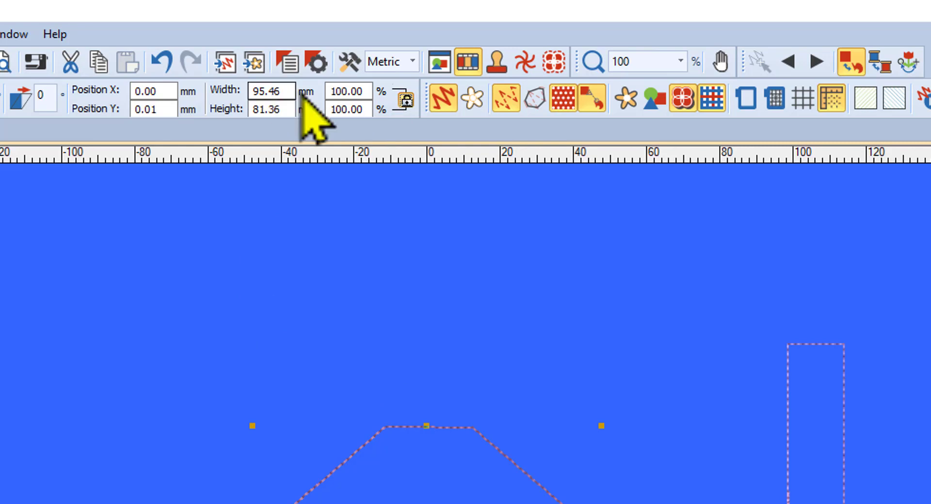
left_click_drag(287, 91, 219, 96)
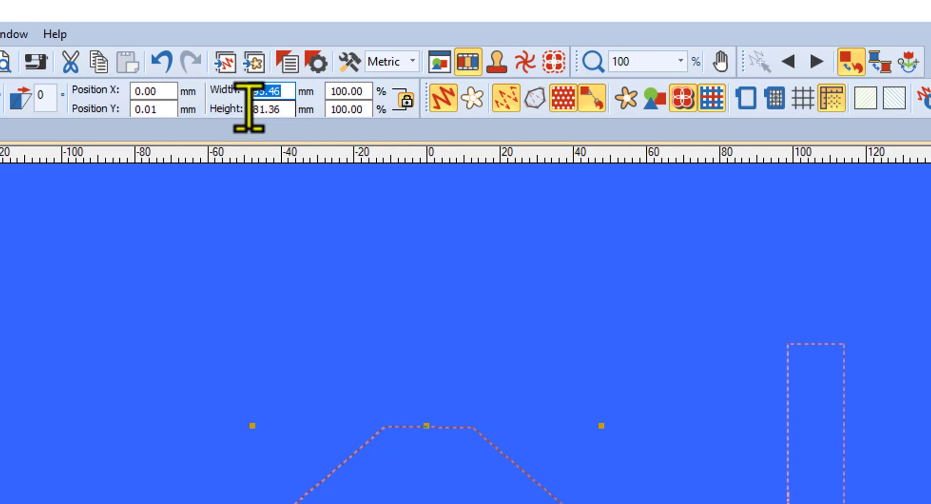
type("50")
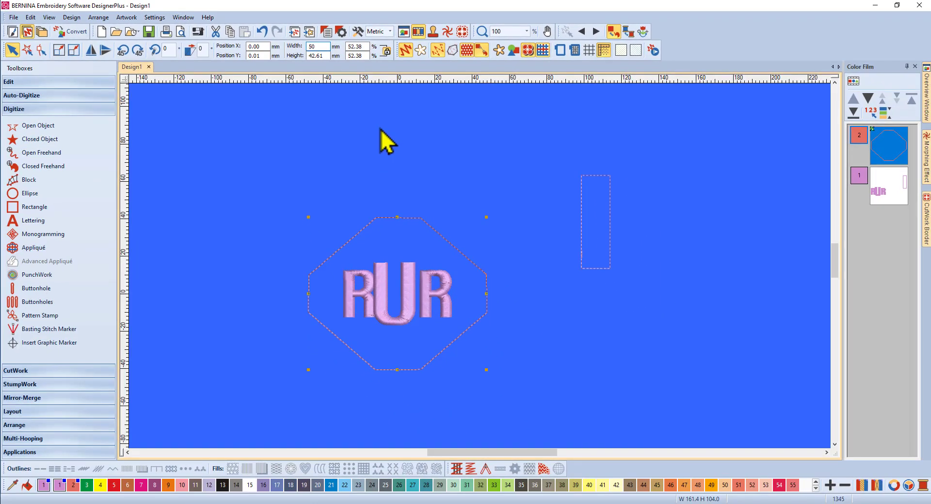
key("Return")
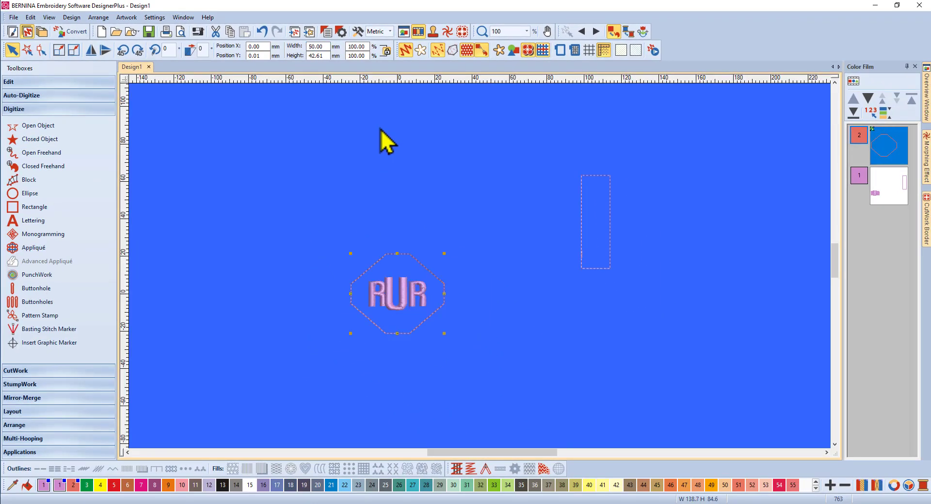
left_click(451, 199)
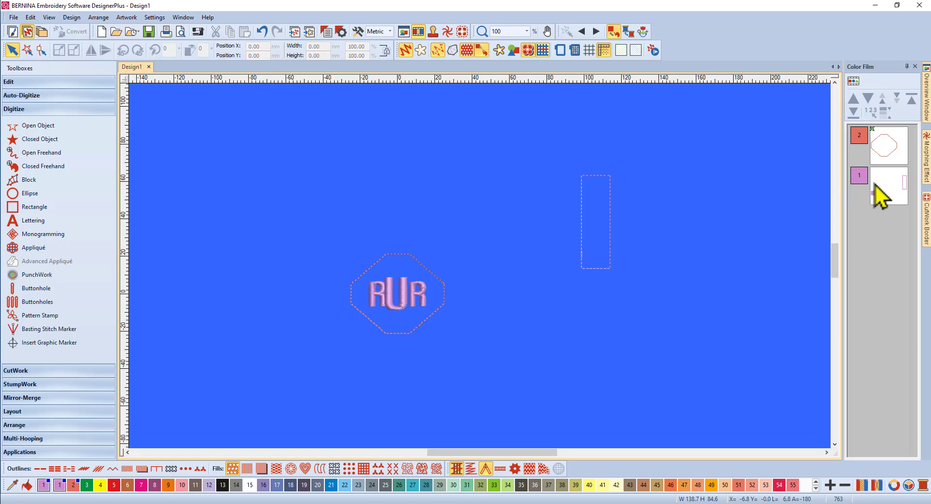
- Reshape the rectangle's top edge into a rounded arc bulging upward, keeping the other three sides straight
left_click(609, 205)
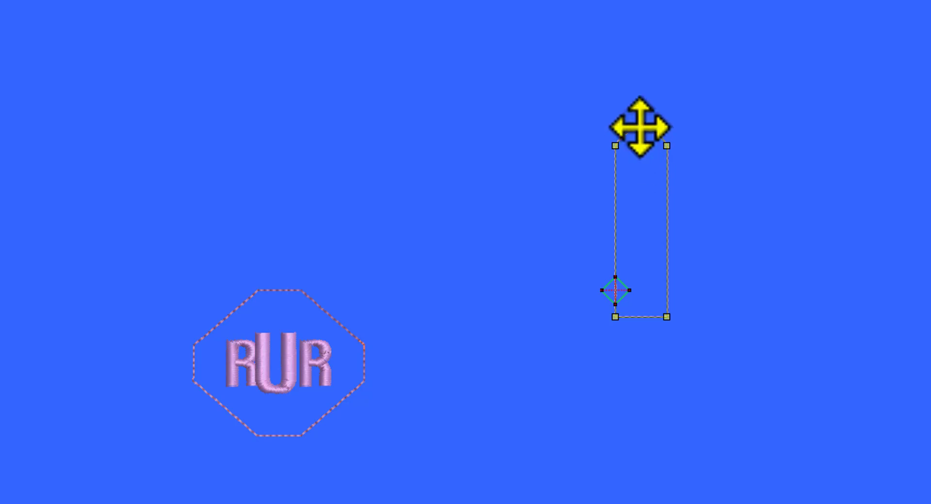
left_click_drag(641, 127, 640, 124)
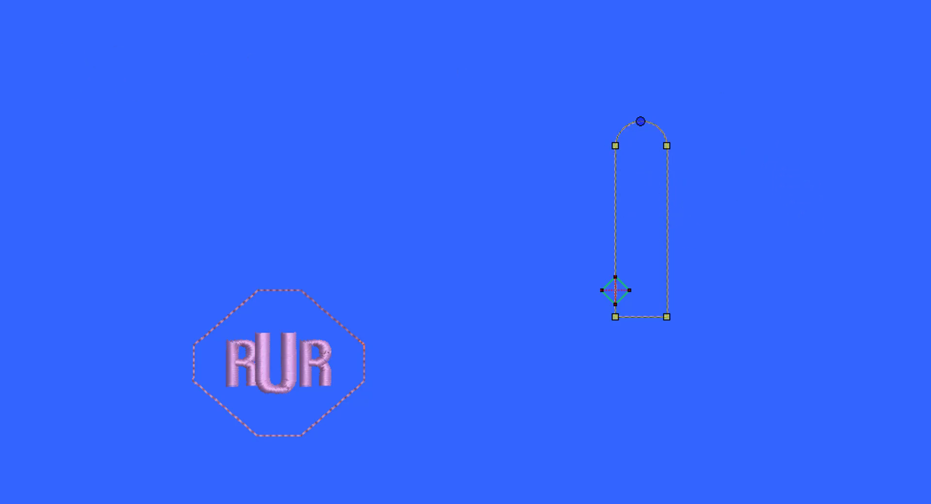
key("Escape")
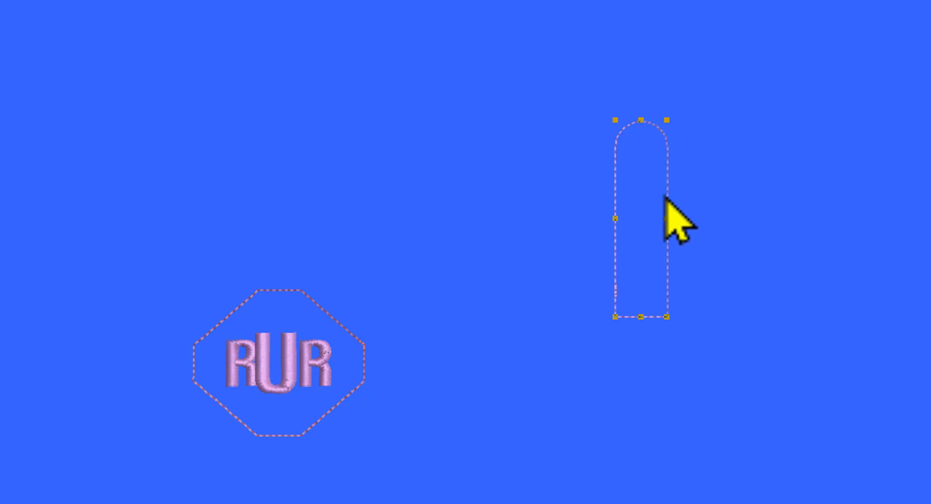
- Move the round-topped tab onto the octagon's top edge so that its base corners meet the octagon's slanted sides, then deselect it
left_click_drag(666, 196, 302, 172)
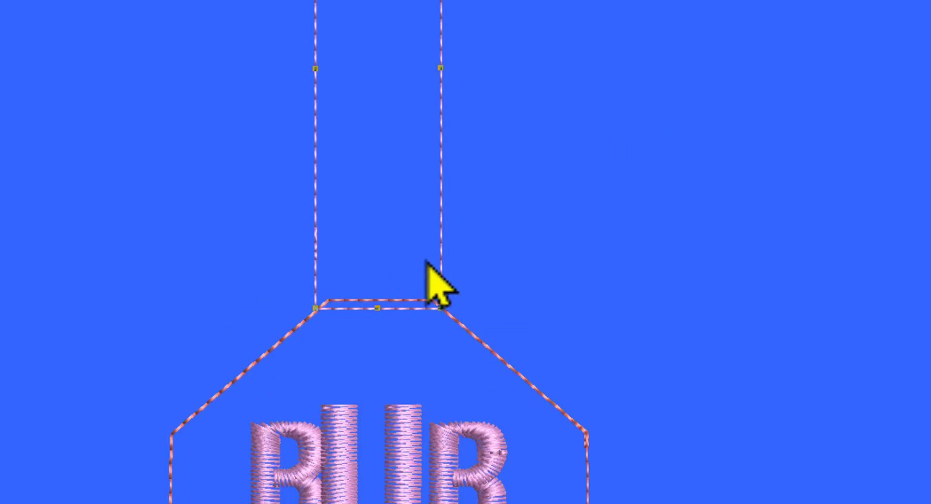
scroll(439, 335, "down", 2)
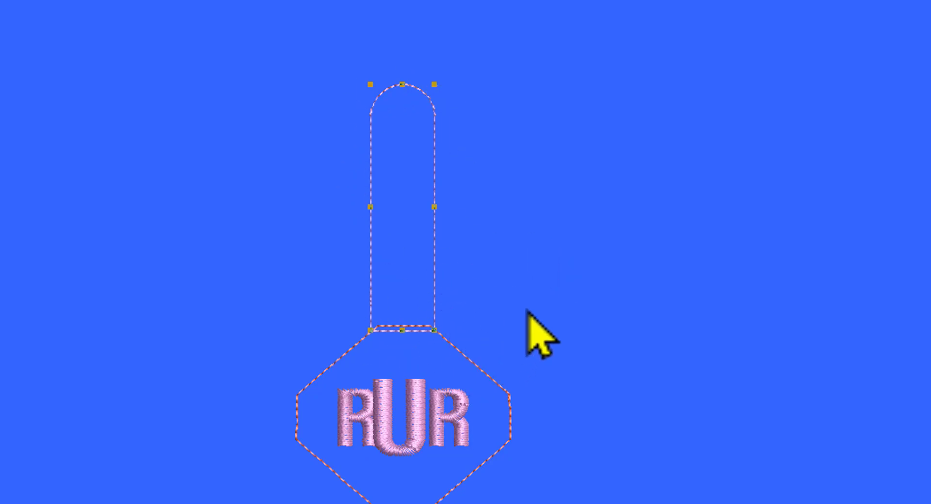
left_click(612, 203)
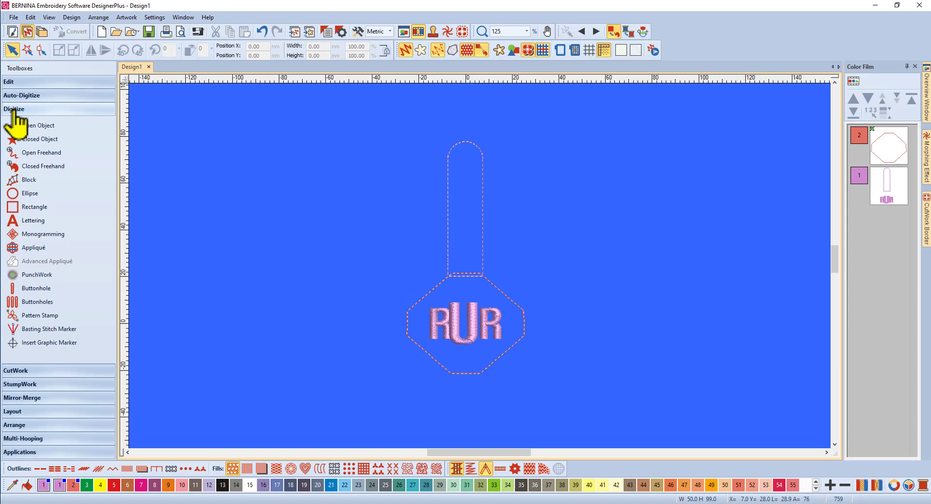
- Create a Single object outline in 5 BERNINA red around the combined tab and monogram, using the merged outline option for overlapping objects
left_click(20, 84)
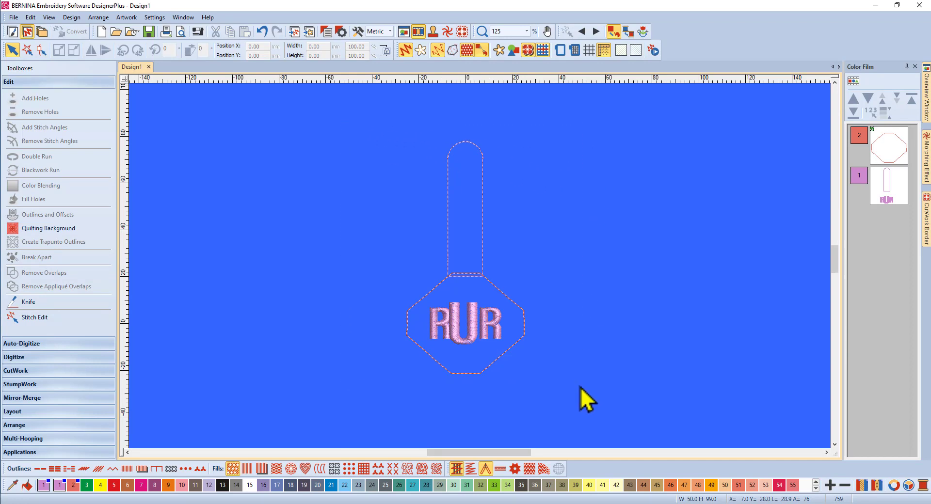
left_click_drag(581, 396, 642, 367)
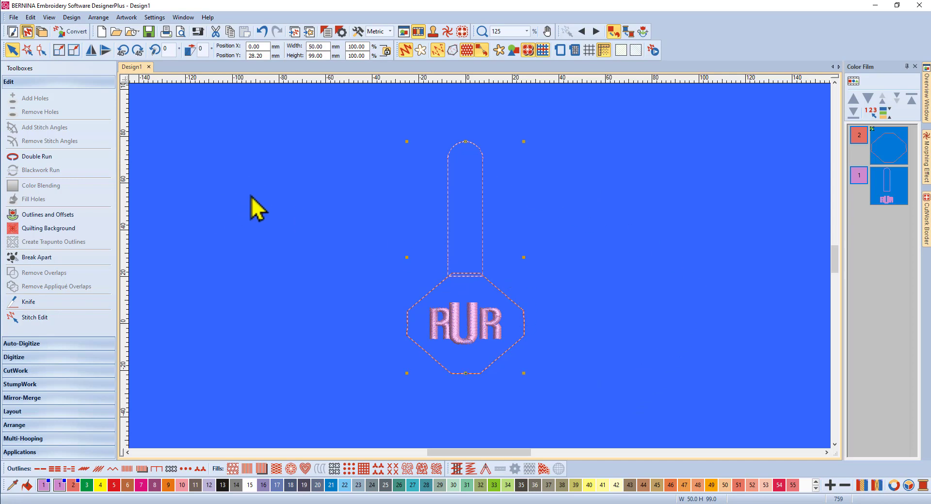
left_click(42, 217)
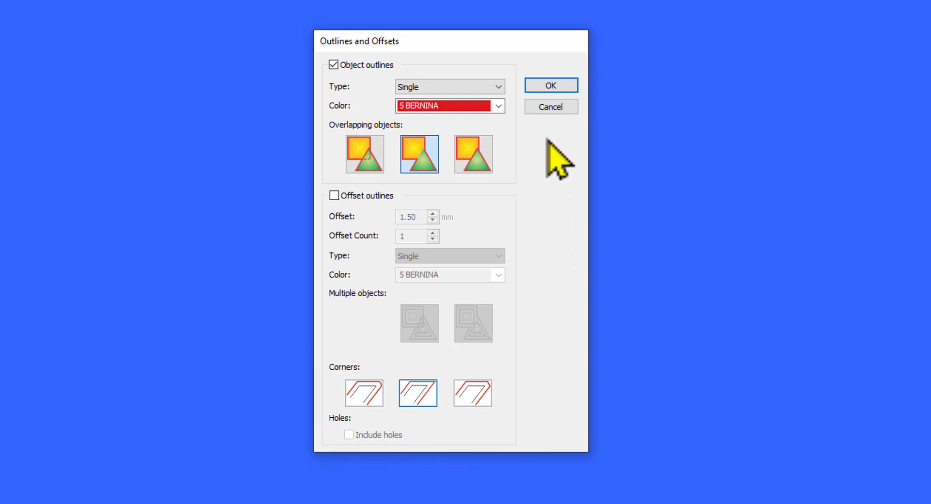
left_click(553, 86)
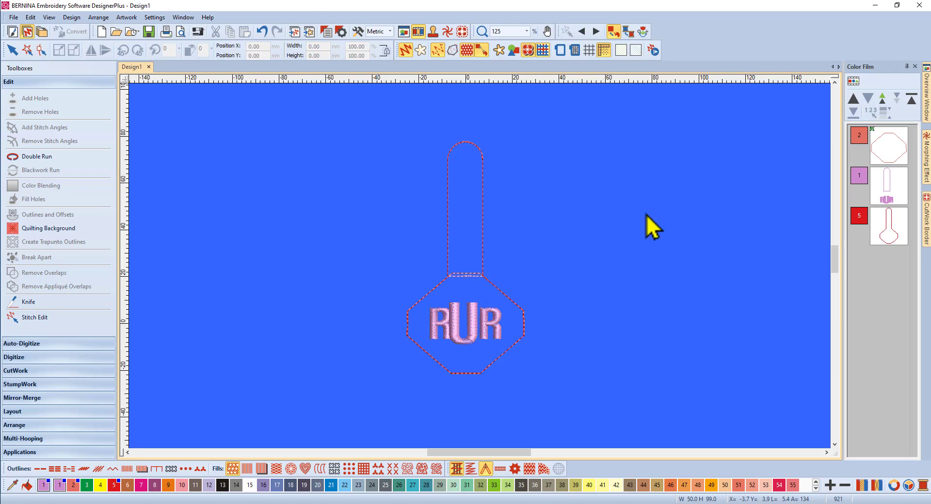
- List the design's objects individually in the stitching sequence and break the monogram apart into its octagon border and RUR lettering
left_click(893, 160)
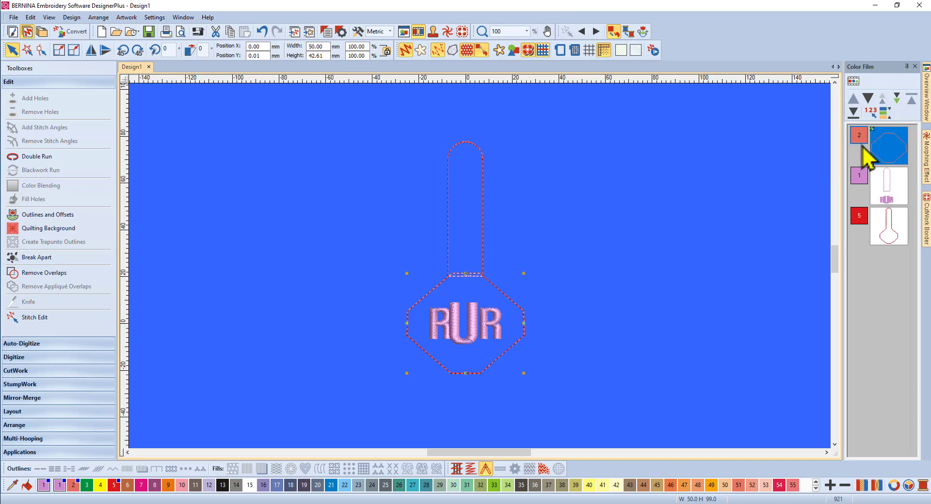
left_click(853, 84)
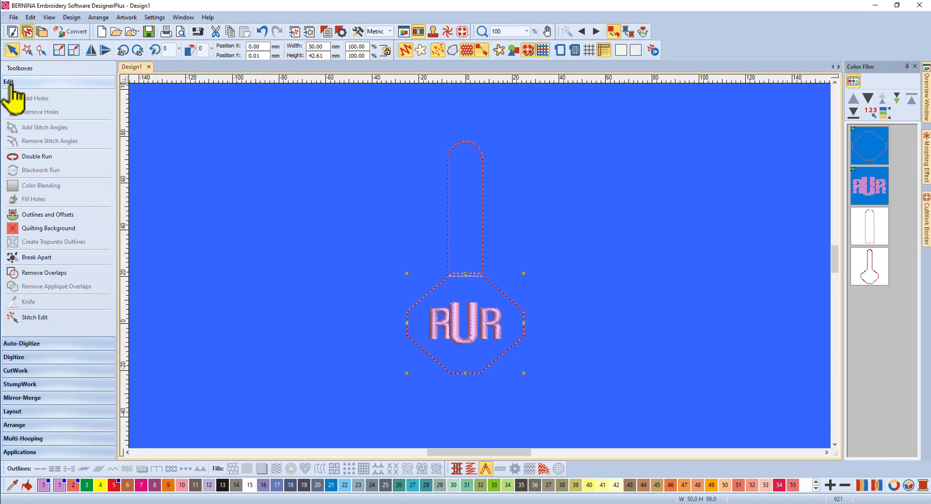
left_click(28, 260)
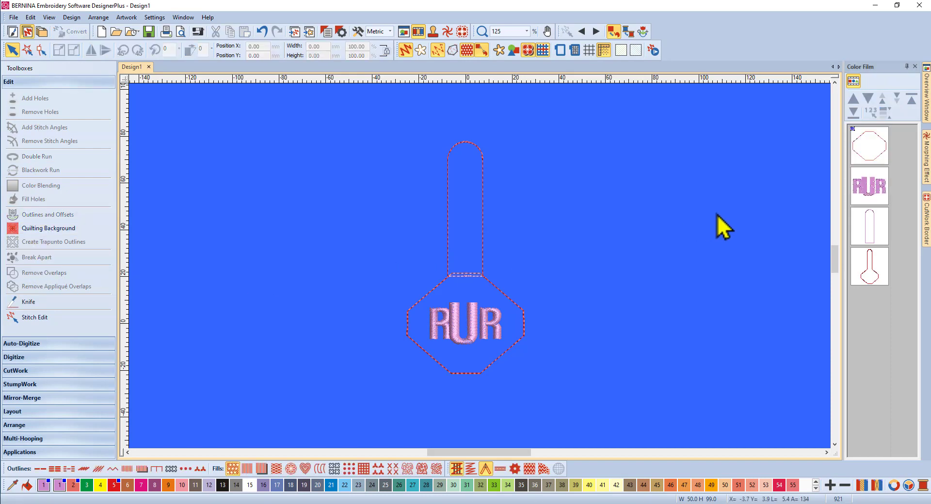
- Delete the original octagon border and the original tab outline, keeping the lettering and the combined red outline
left_click(871, 147)
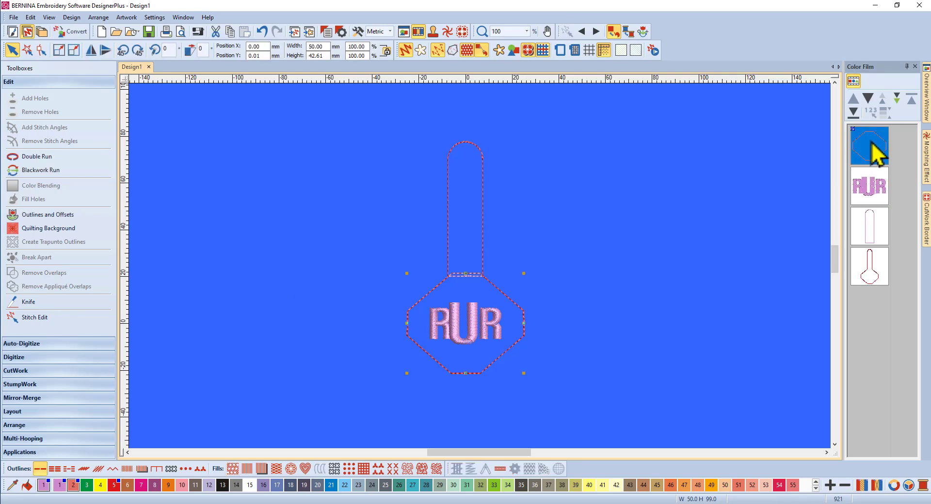
left_click(875, 231, "ctrl")
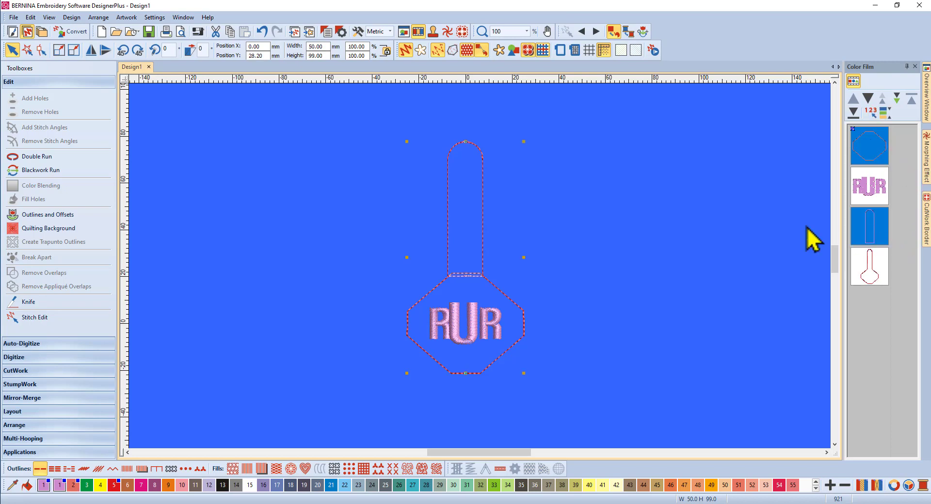
key("Delete")
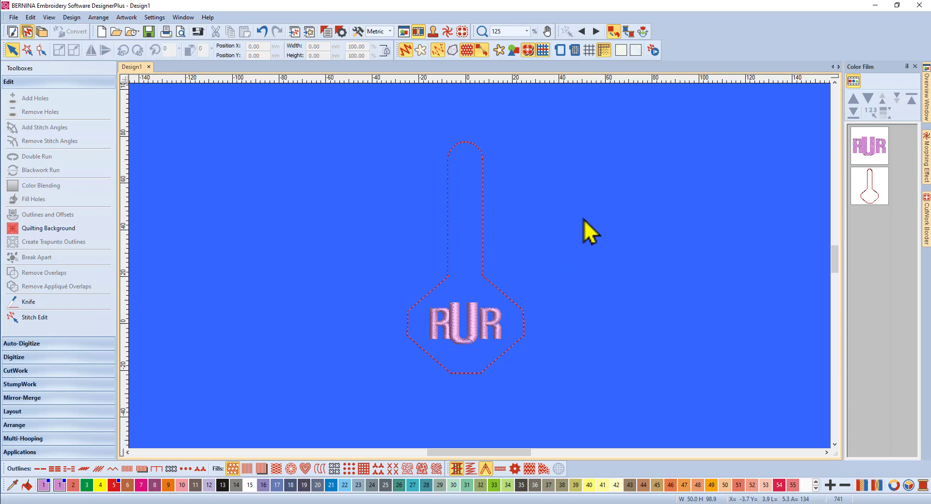
- Move the combined red outline to the start of the stitching sequence and duplicate it in place
left_click(867, 199)
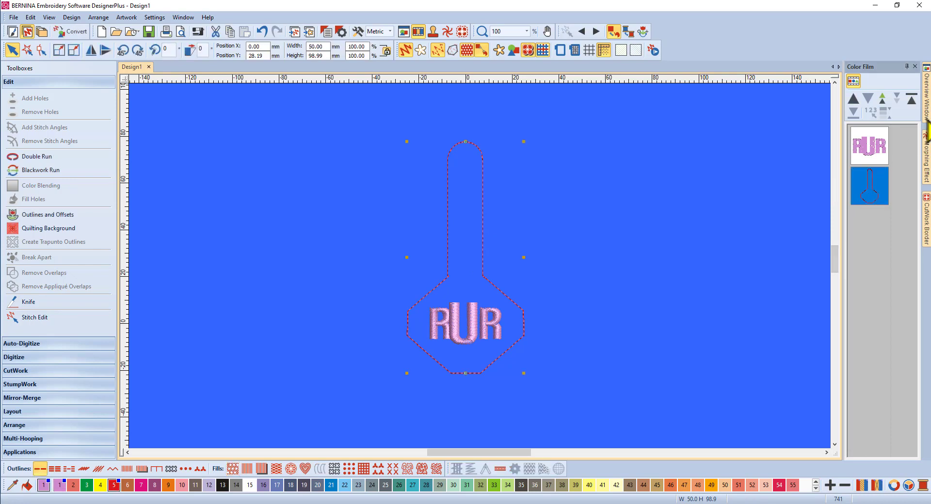
left_click(911, 100)
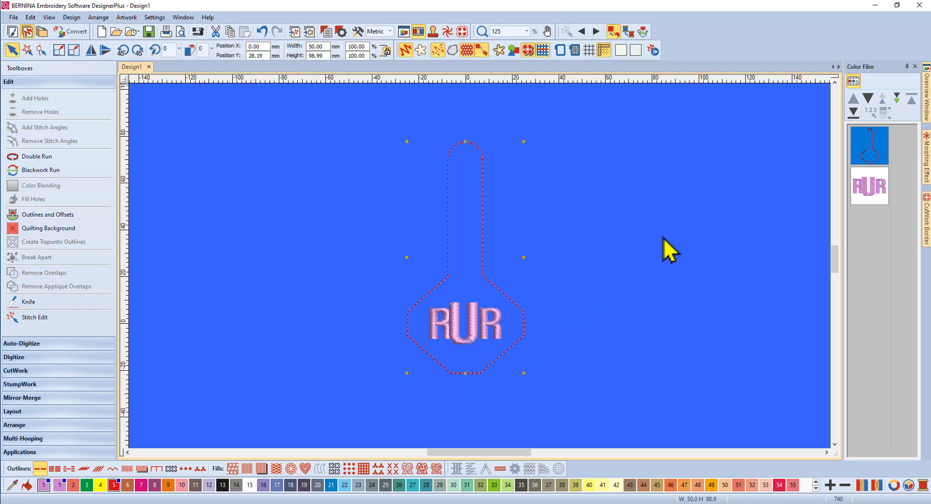
right_click(867, 148)
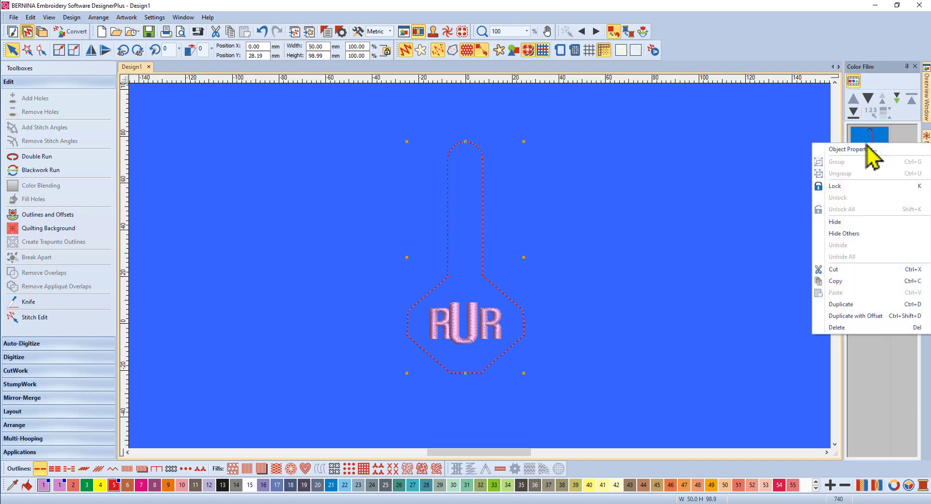
left_click(846, 304)
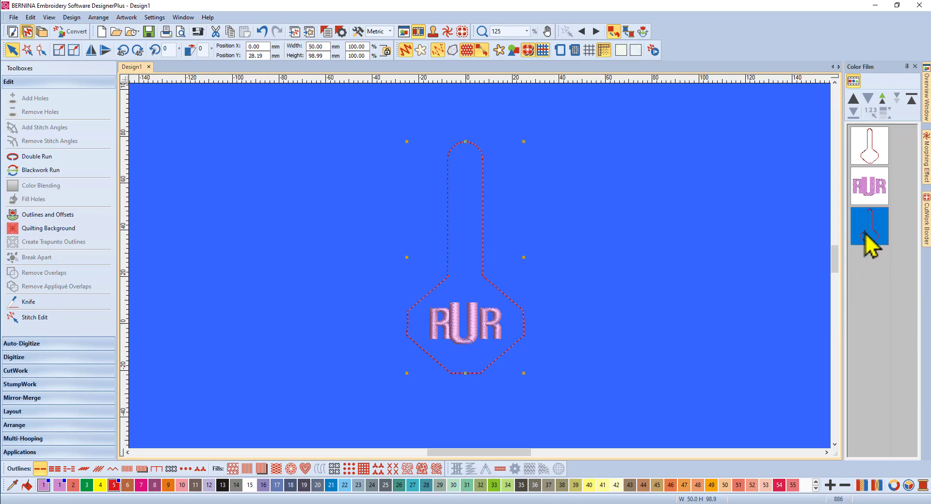
- Open the outline stitch properties of the duplicated red outline at the end of the stitching sequence
right_click(862, 233)
left_click(852, 238)
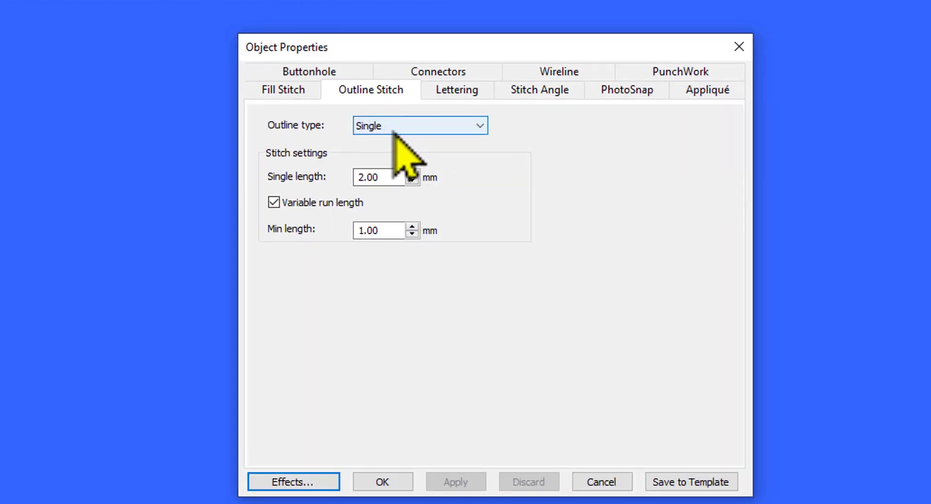
- Try the Triple outline type with a stitch length of 3.5 mm on the duplicated outline
left_click(480, 126)
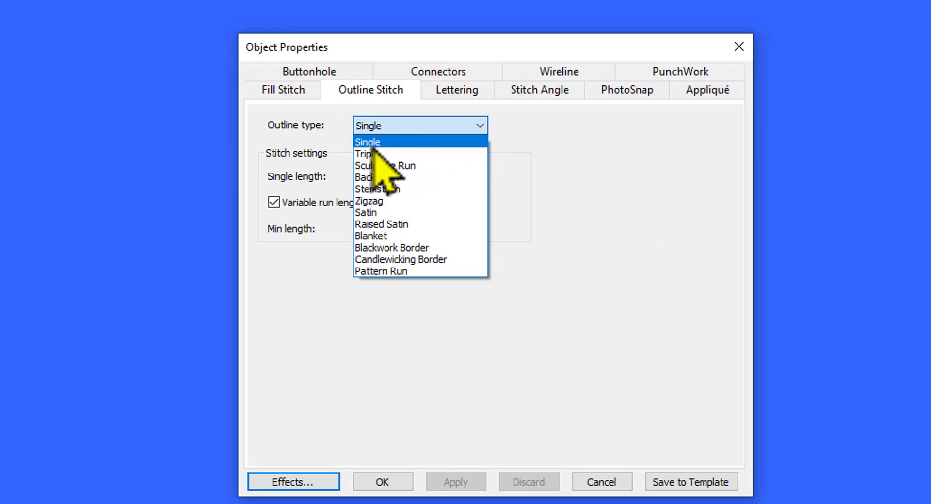
left_click(369, 154)
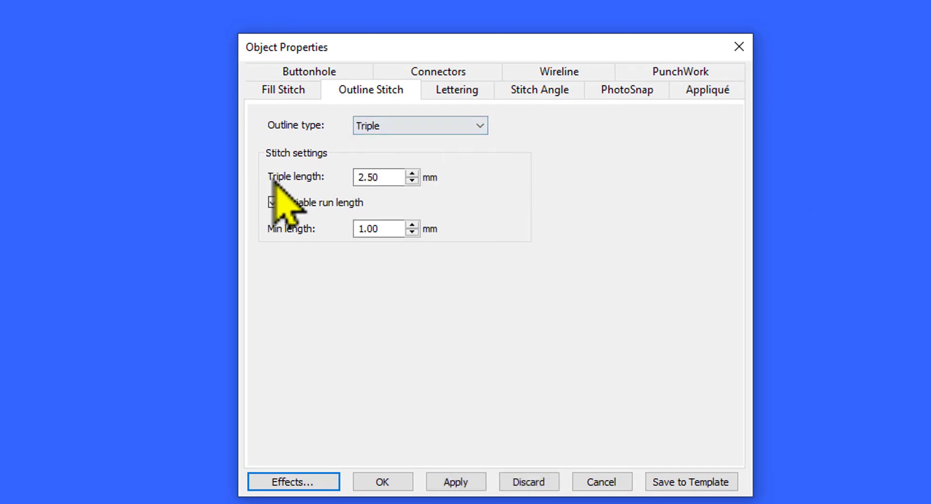
double_click(390, 177)
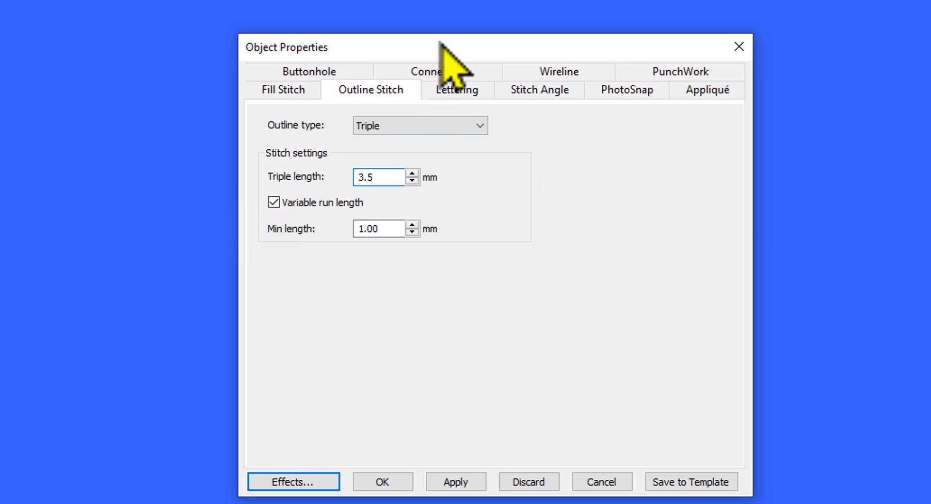
- Apply a Single outline with a stitch length of 3.5 mm to the duplicated red outline
left_click_drag(458, 38, 792, 34)
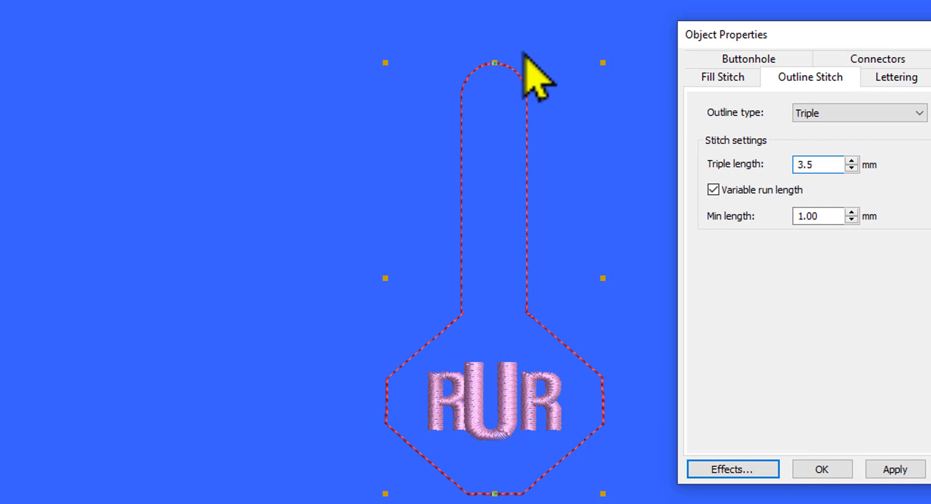
scroll(494, 63, "up", 5)
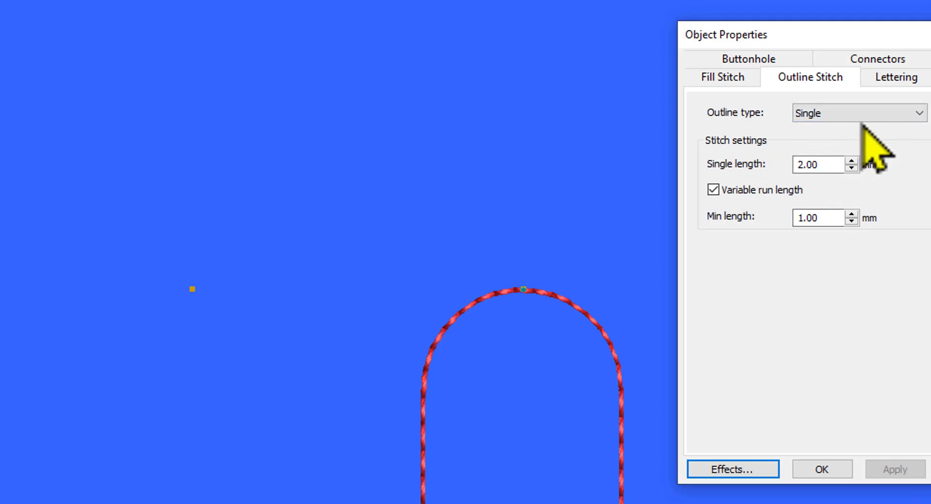
left_click_drag(837, 164, 775, 176)
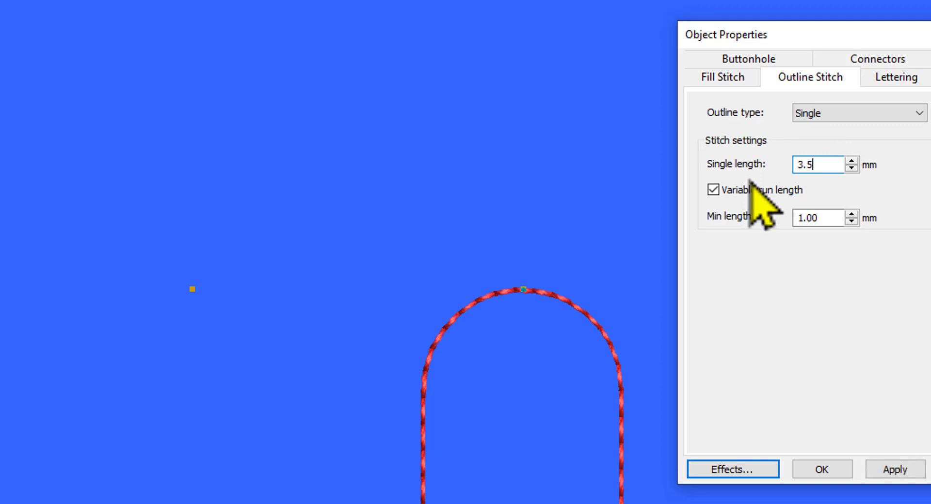
left_click(900, 473)
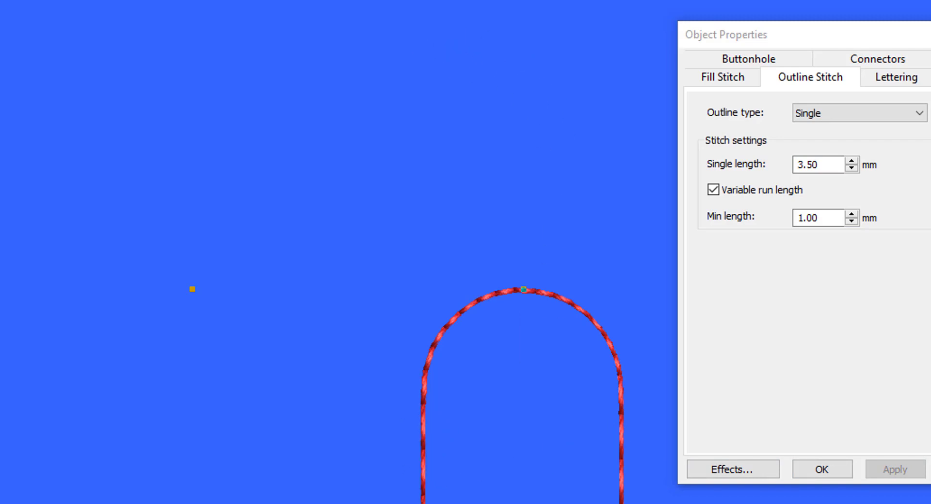
- Examine the needle points around the tab's rounded end and turn off variable run length for the duplicated outline
key("t")
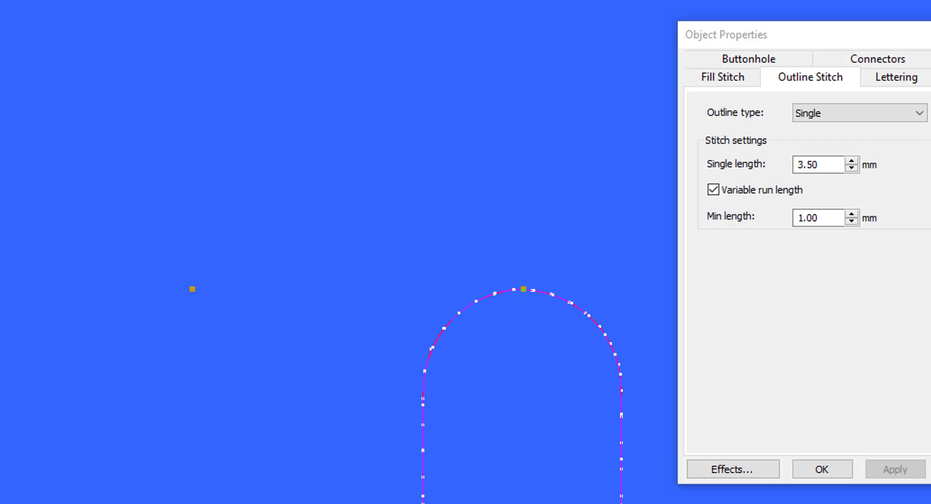
scroll(542, 419, "down", 1)
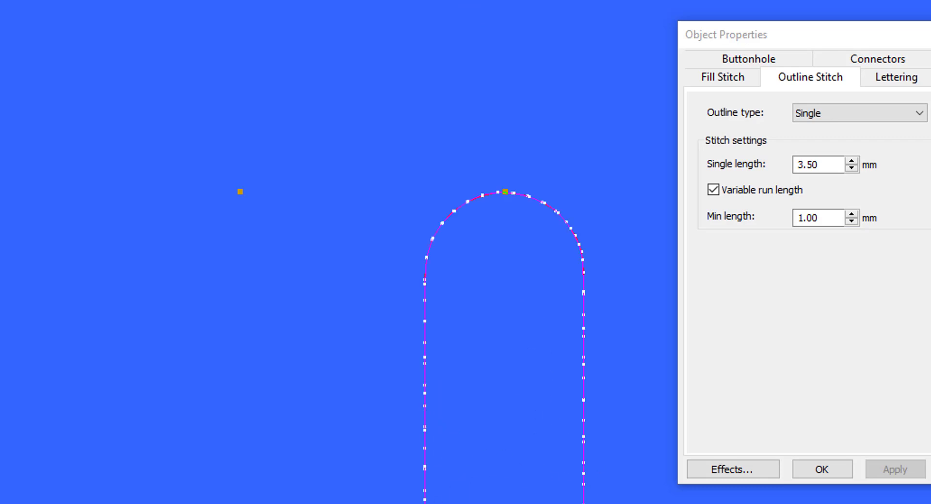
scroll(522, 293, "down", 1)
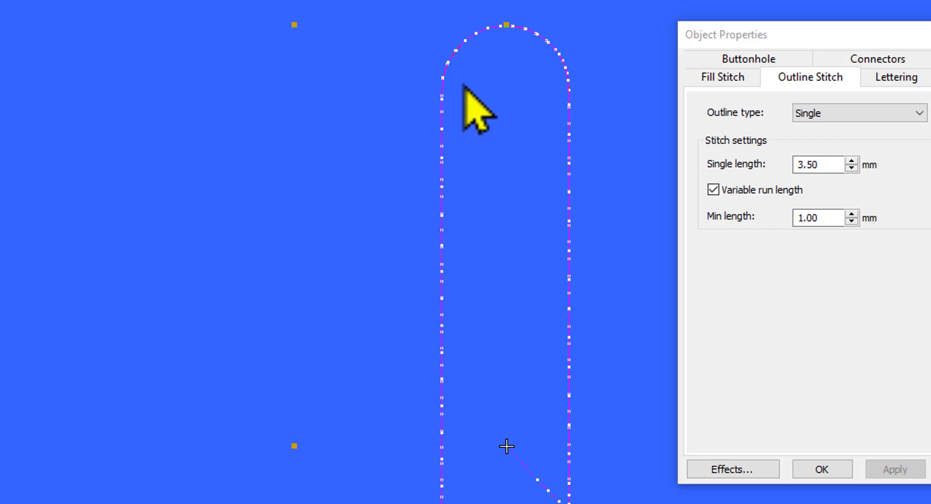
key("Return")
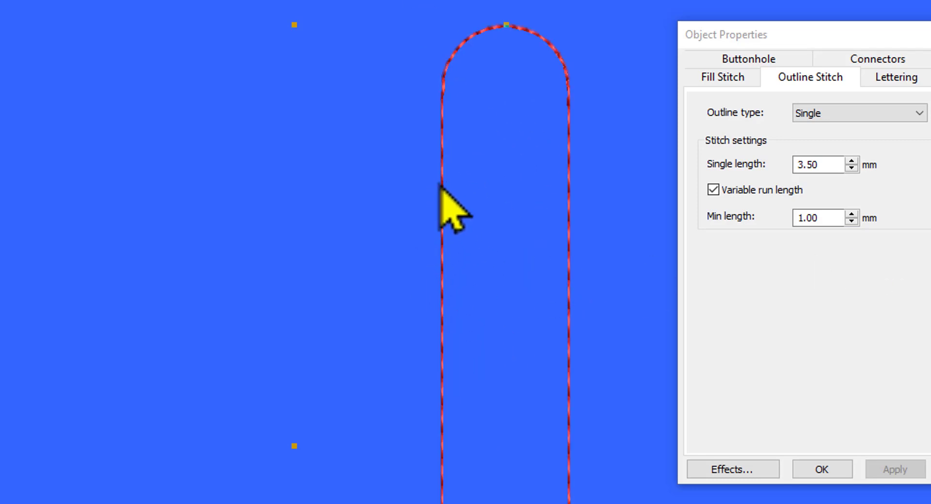
scroll(450, 119, "up", 3)
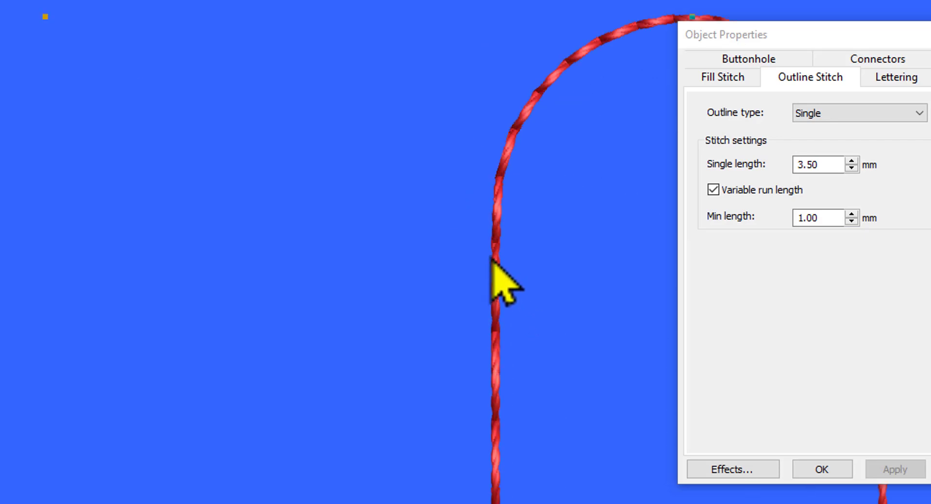
left_click_drag(846, 31, 929, 114)
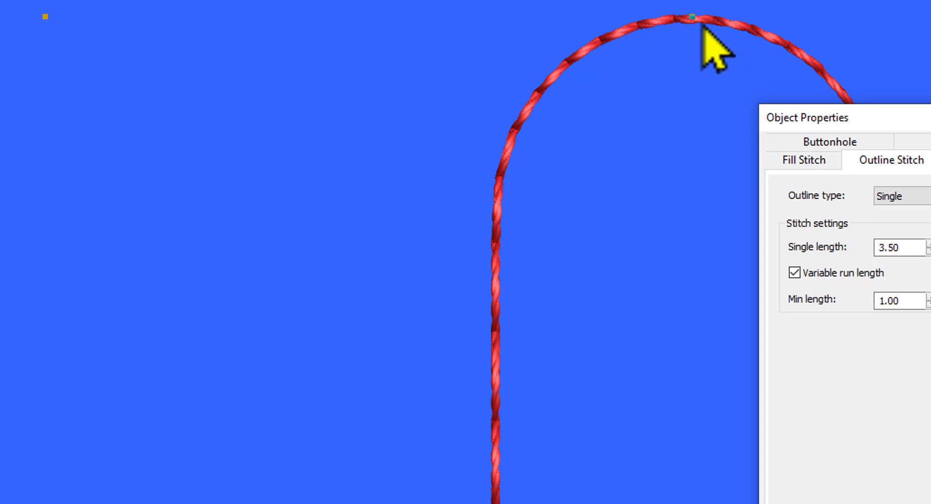
left_click(795, 273)
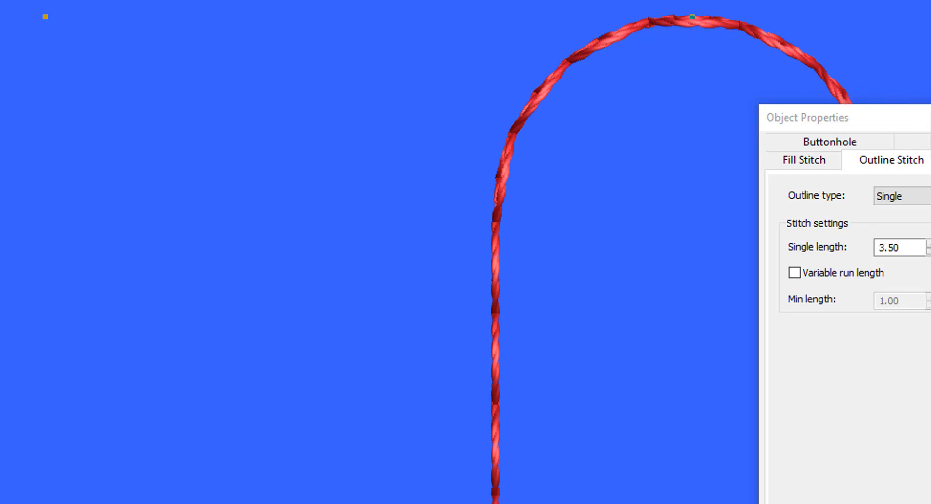
left_click(930, 117)
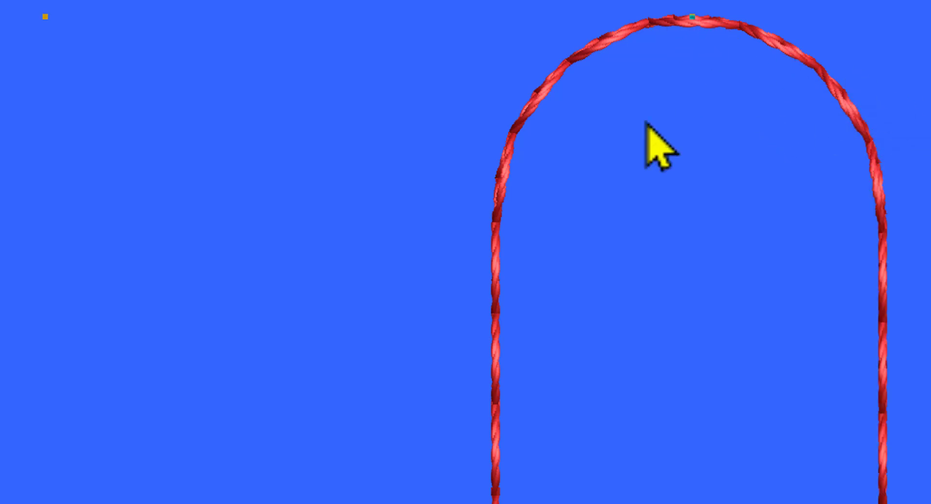
- Reopen the duplicated outline's object properties and fit the whole design in view beside the dialog
scroll(726, 142, "down", 1)
scroll(514, 300, "down", 5)
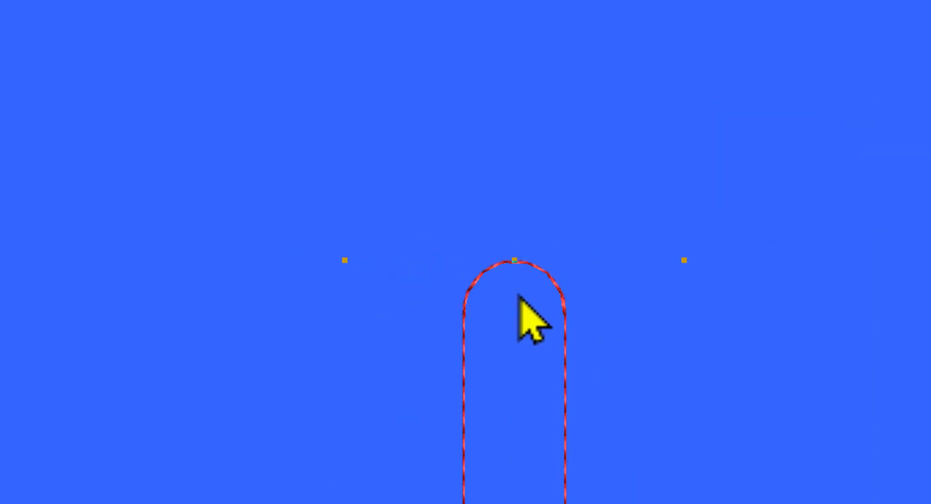
key("alt+Return")
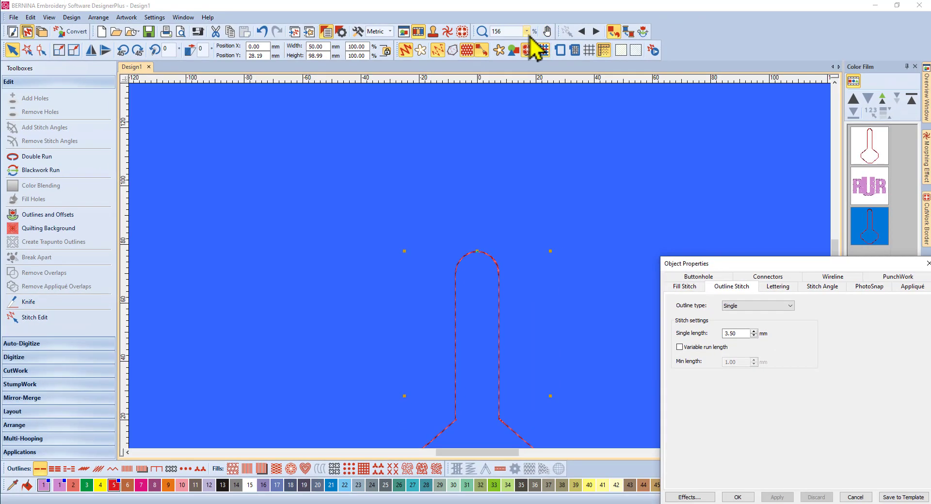
left_click(526, 31)
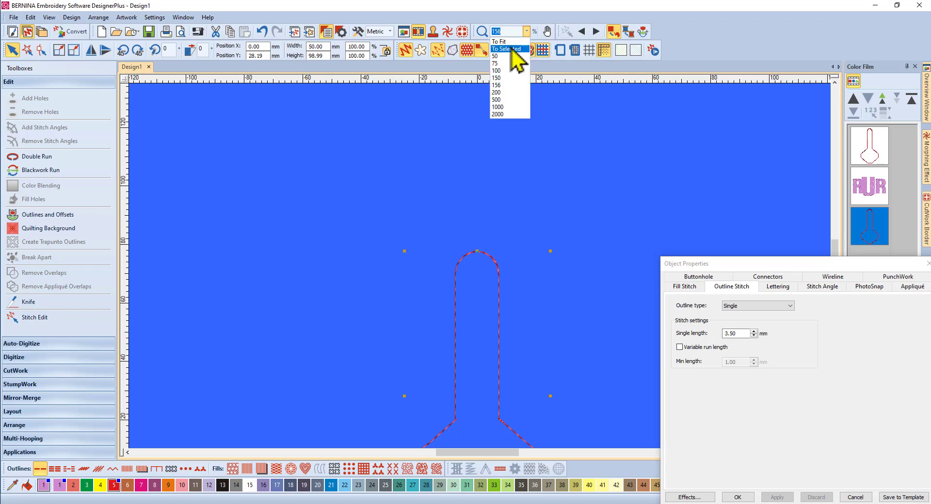
left_click(511, 43)
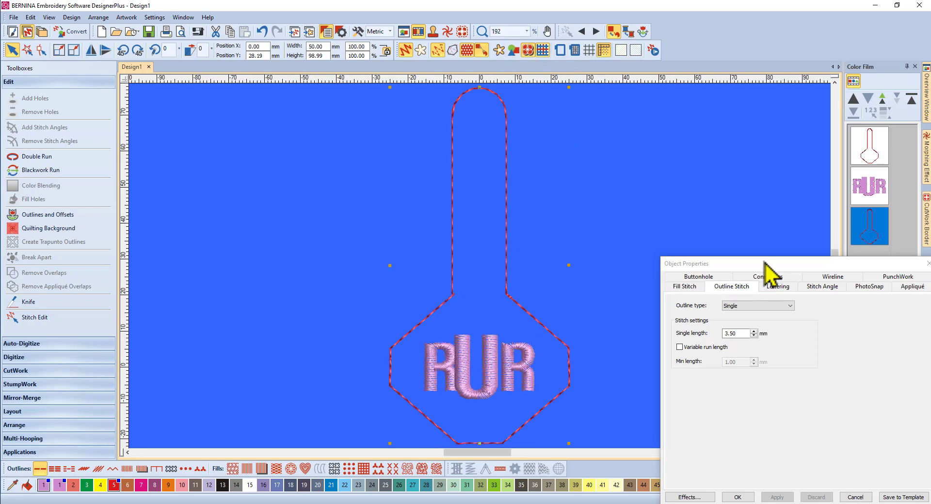
left_click_drag(765, 262, 694, 143)
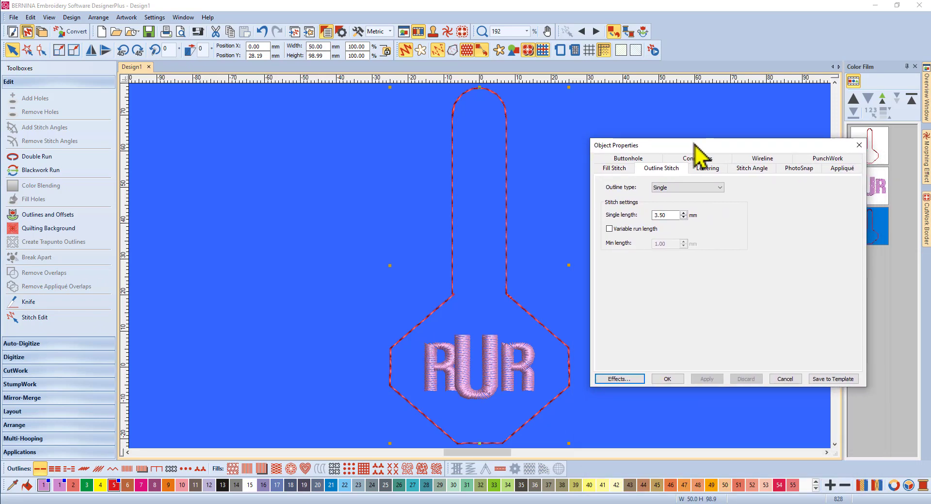